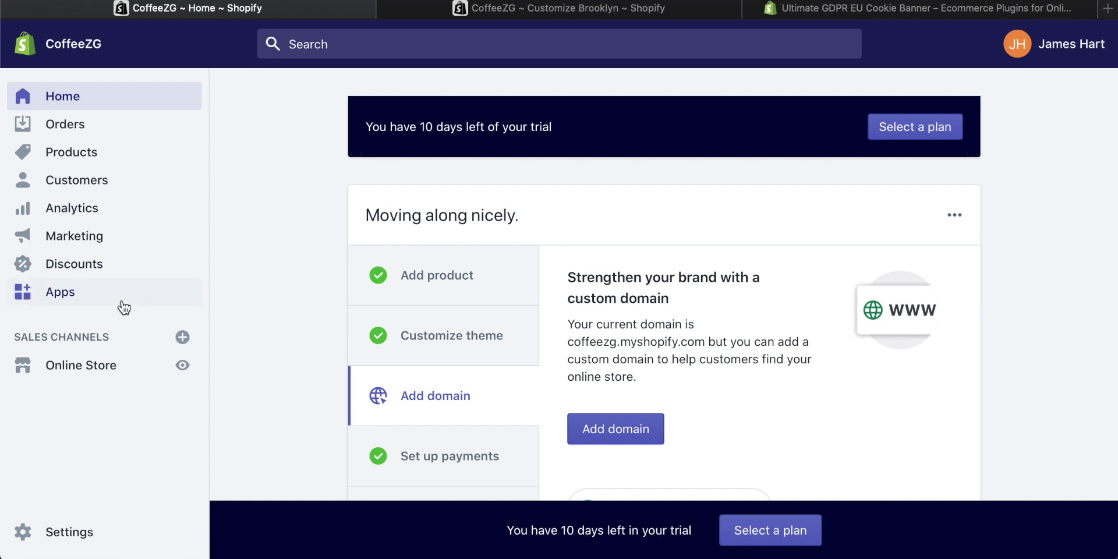
Step: Go to Online Store > Pages and start adding a new page to the CoffeeZG store
click(79, 365)
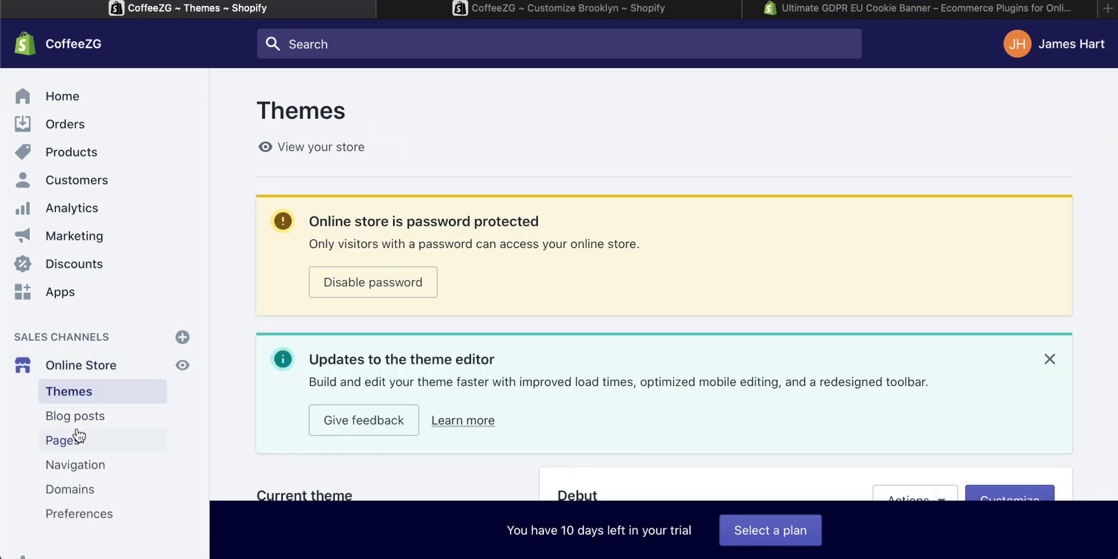
click(66, 440)
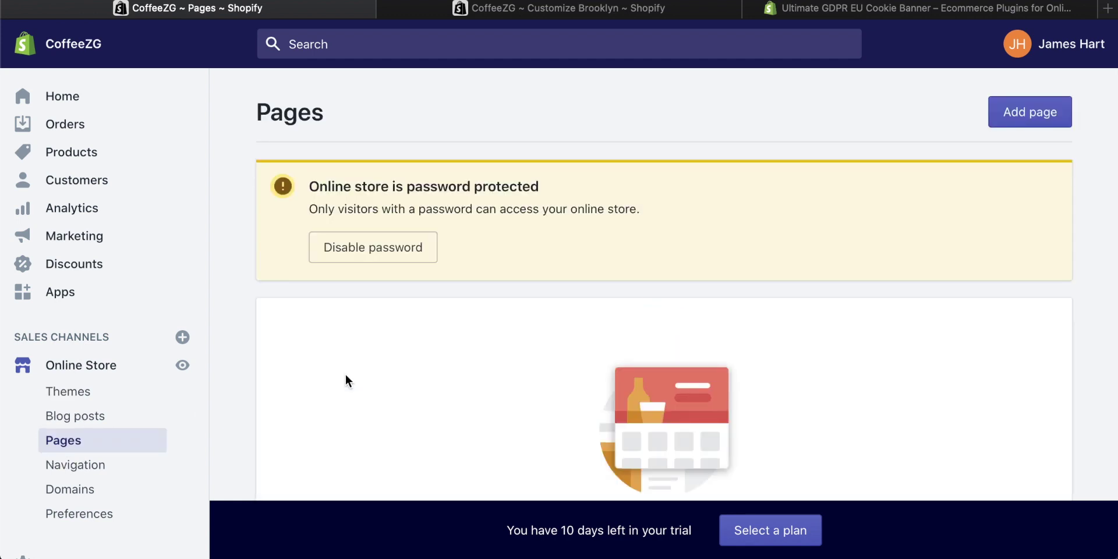
scroll(531, 315, down, 5)
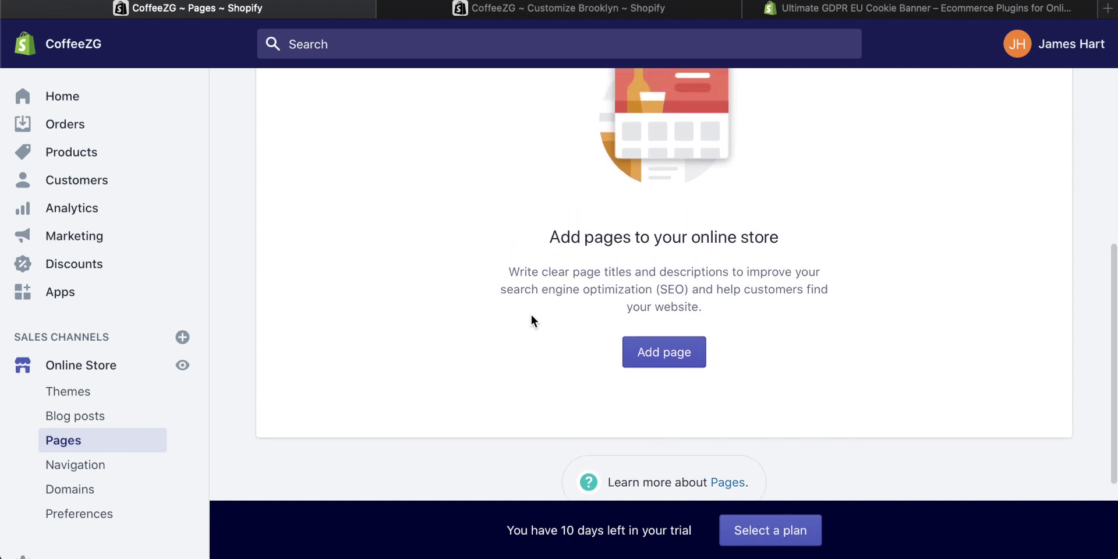
scroll(532, 320, up, 1)
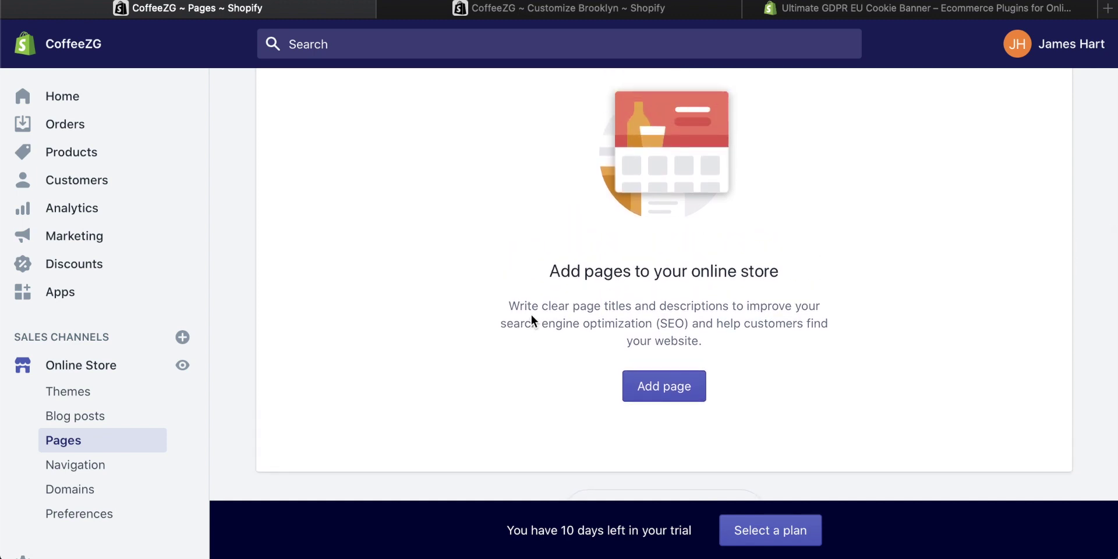
scroll(657, 390, up, 5)
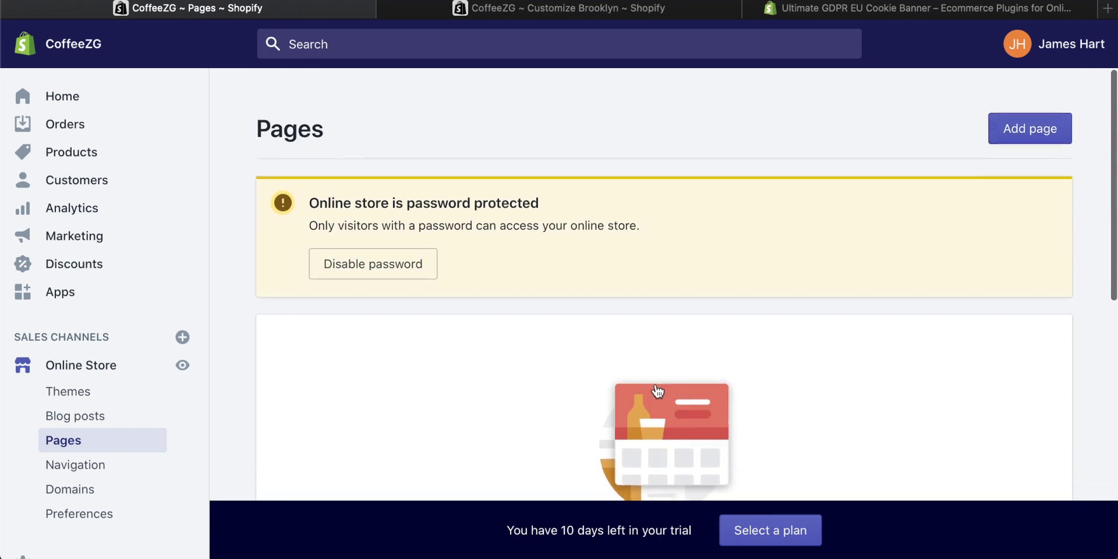
click(1031, 120)
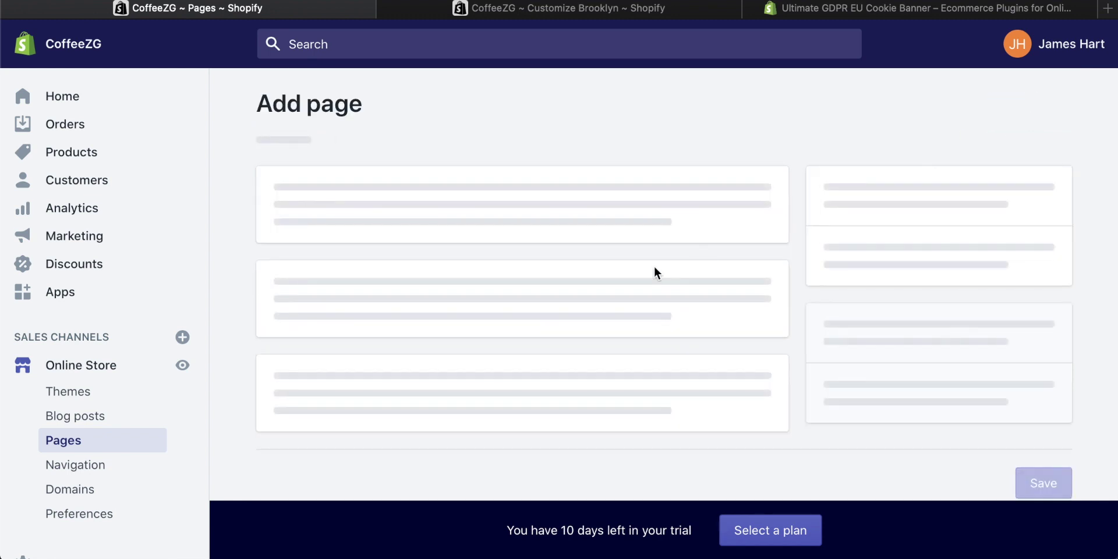
Step: Title the new page 'Our Story', replacing the first-typed 'About Us'
click(348, 184)
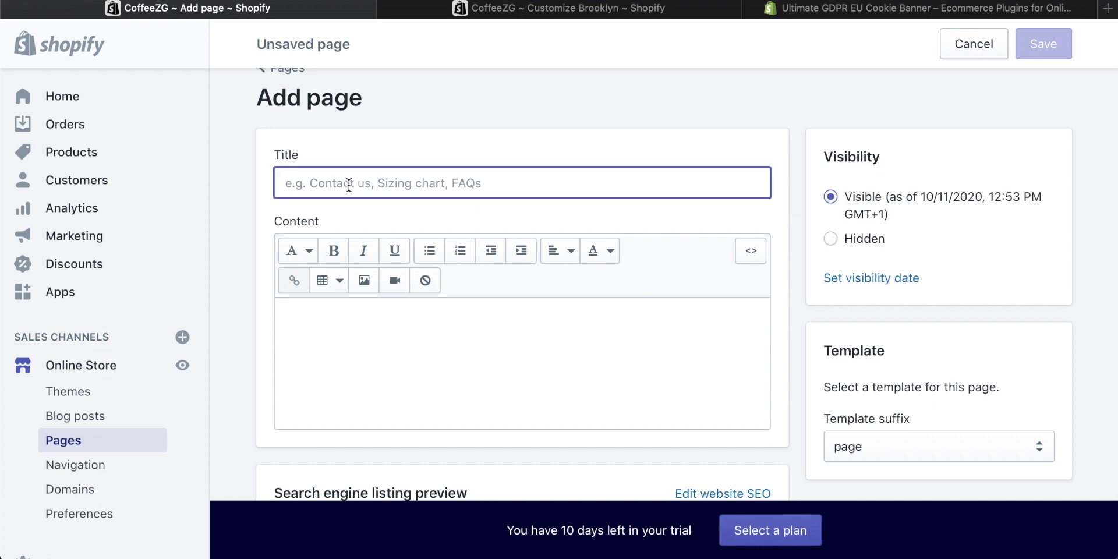
text(About Us)
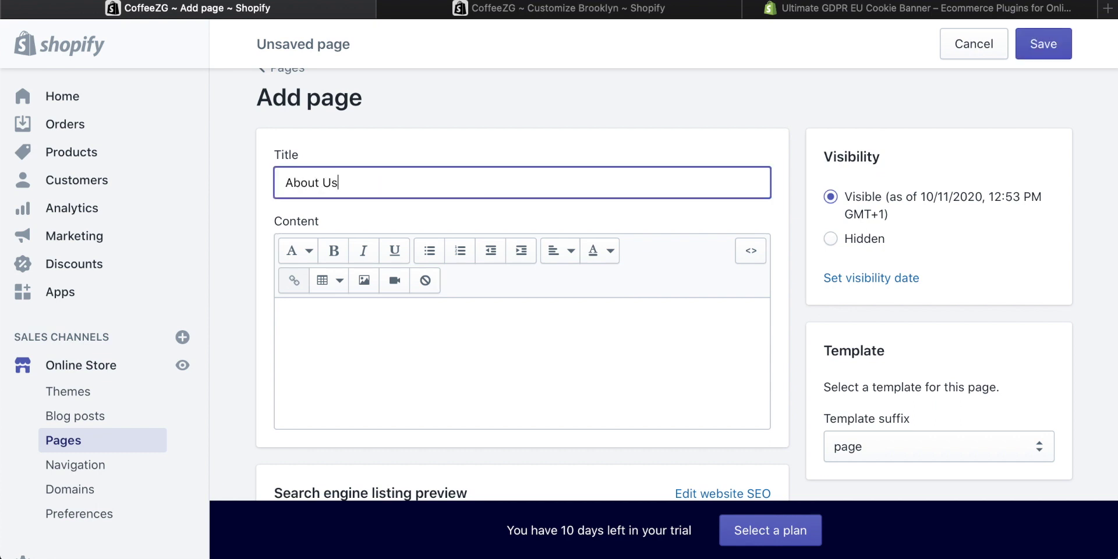
key(super+a)
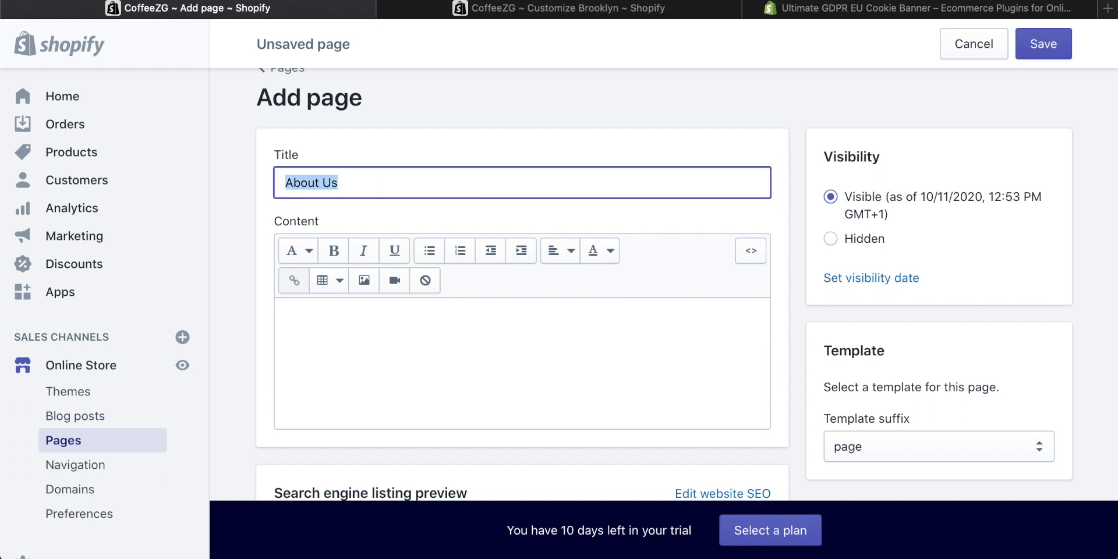
text(Our Story)
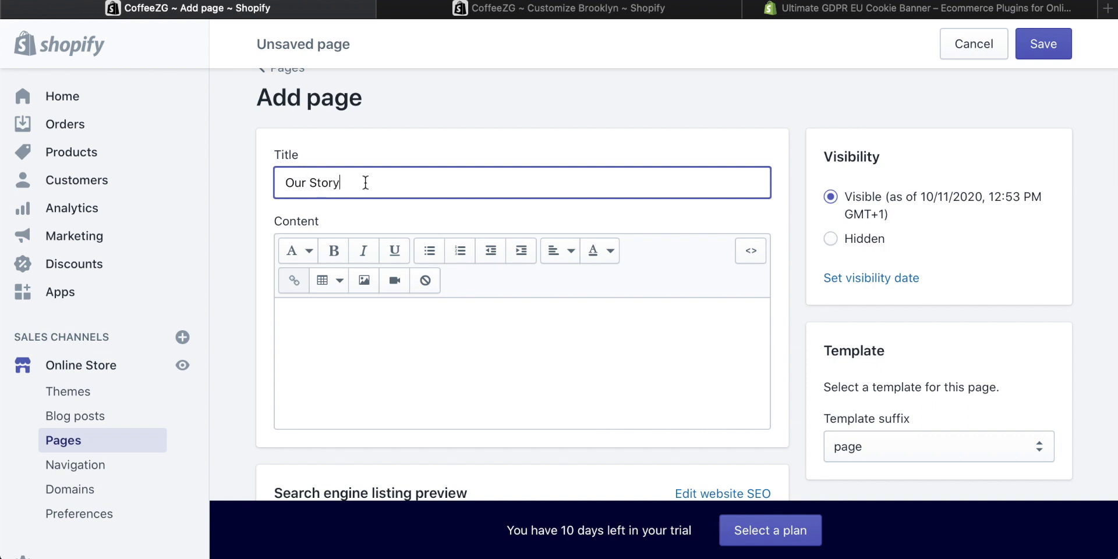
Step: Write the intro 'We are really great! We started in 2000. We do tattoos..' and fix the 'tatoos' typo
scroll(376, 317, down, 2)
click(367, 317)
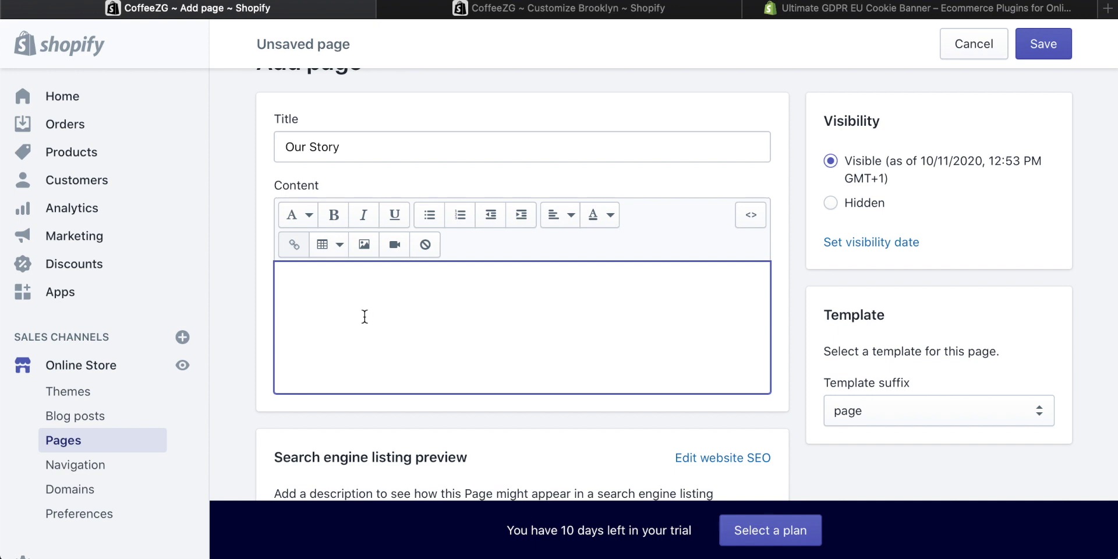
text(We are really great! We started in 2000. We do tatoos...)
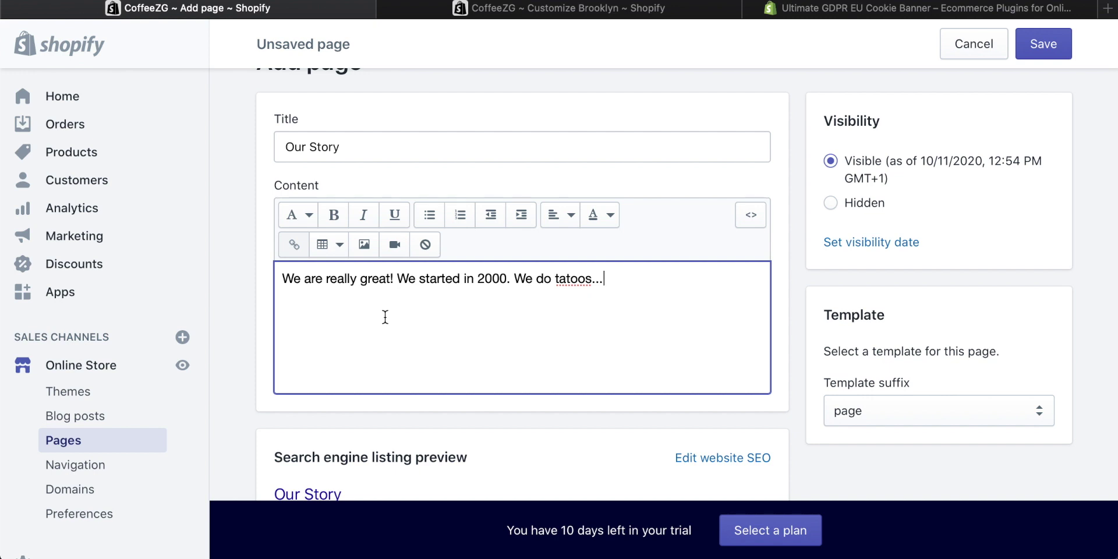
click(569, 277)
text(tt)
click(701, 284)
drag(611, 276, 507, 278)
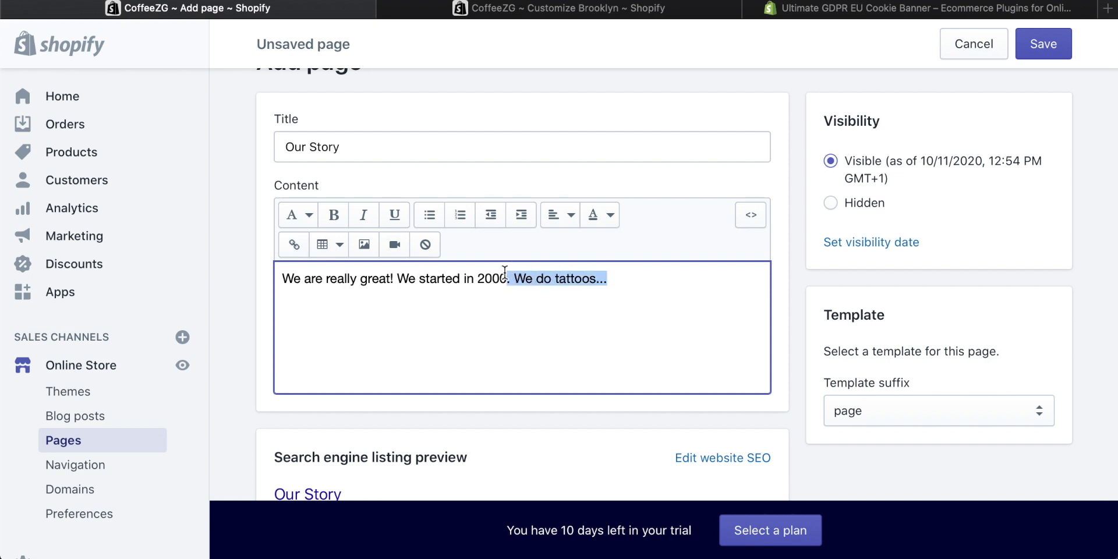
click(335, 215)
click(364, 218)
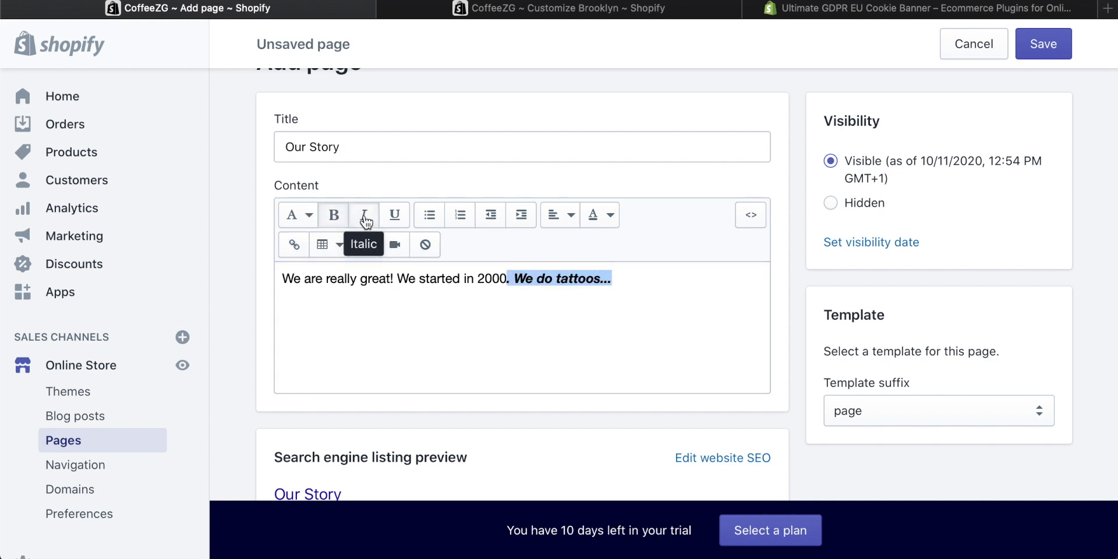
click(364, 219)
click(334, 216)
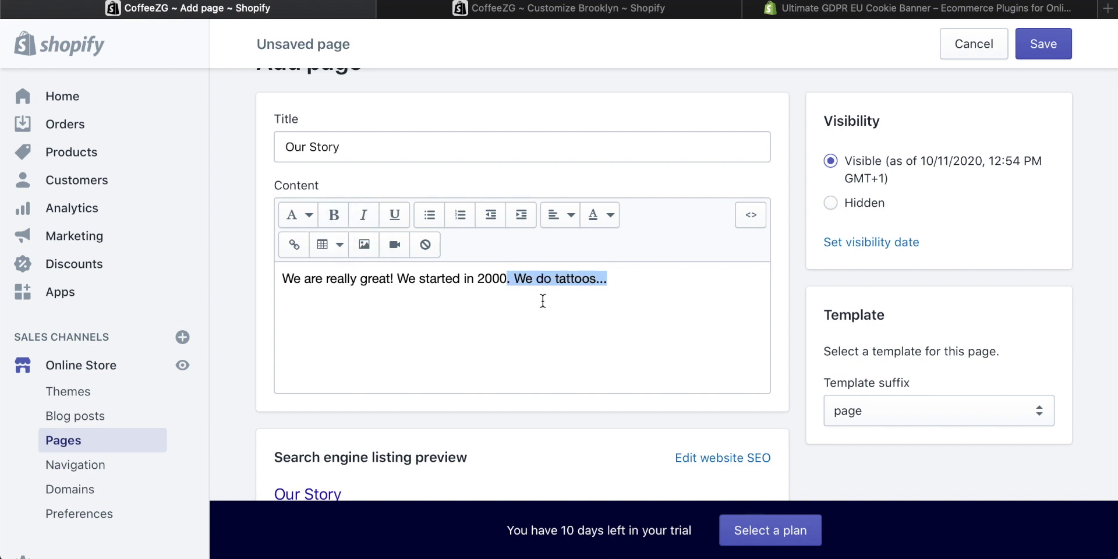
click(519, 306)
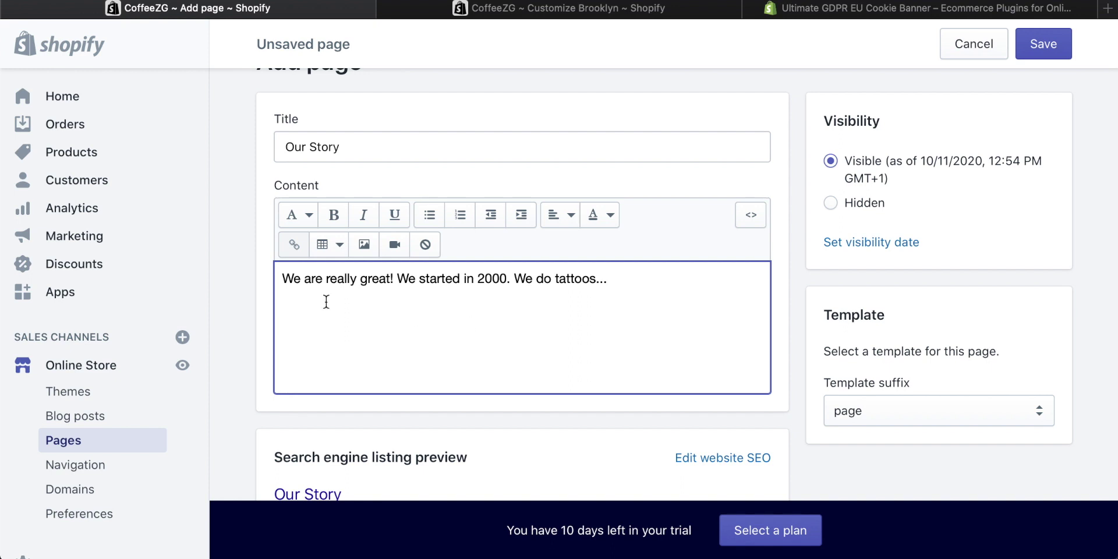
click(338, 326)
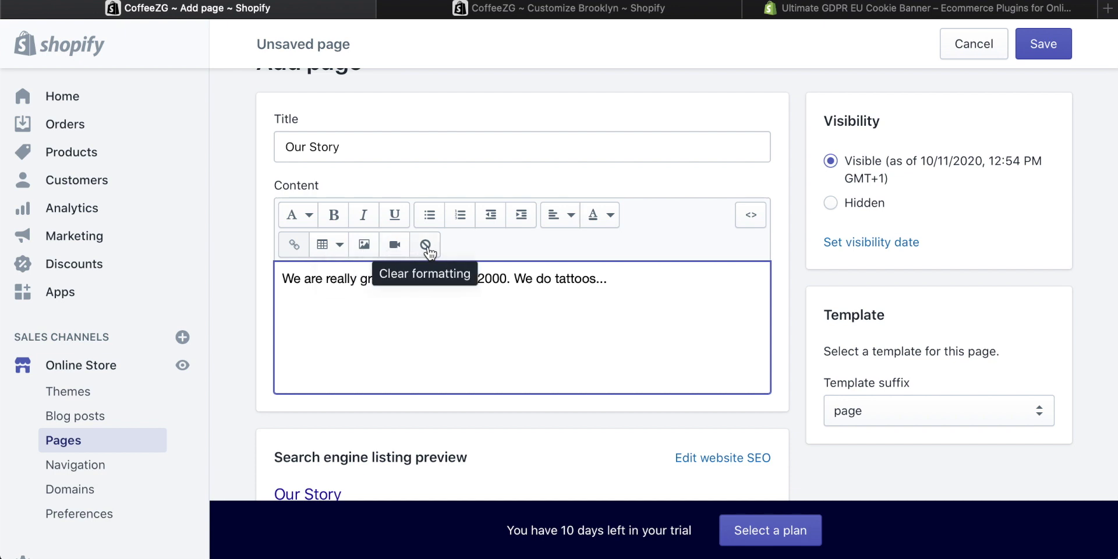
click(340, 247)
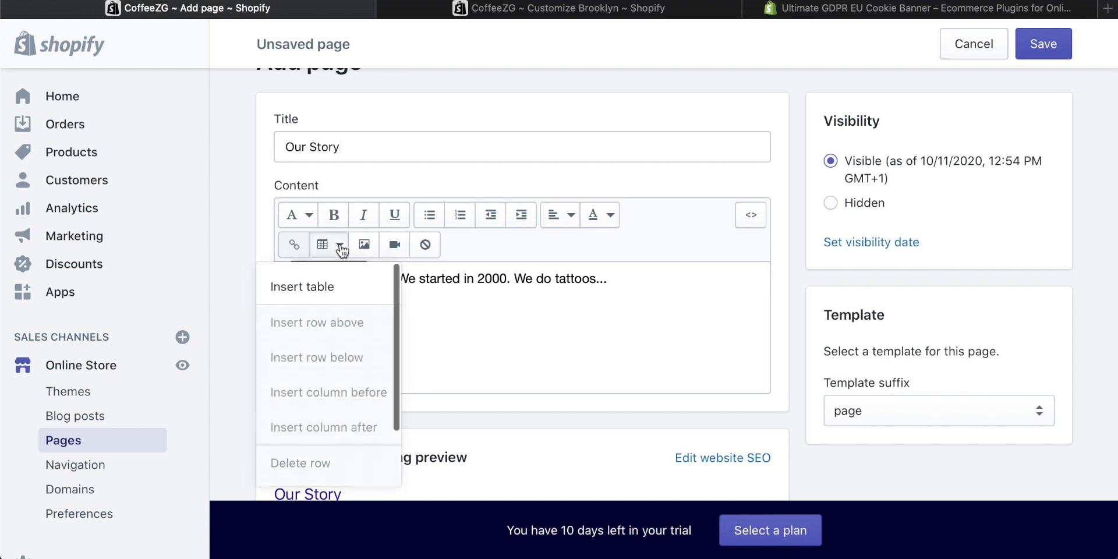
click(484, 313)
click(530, 233)
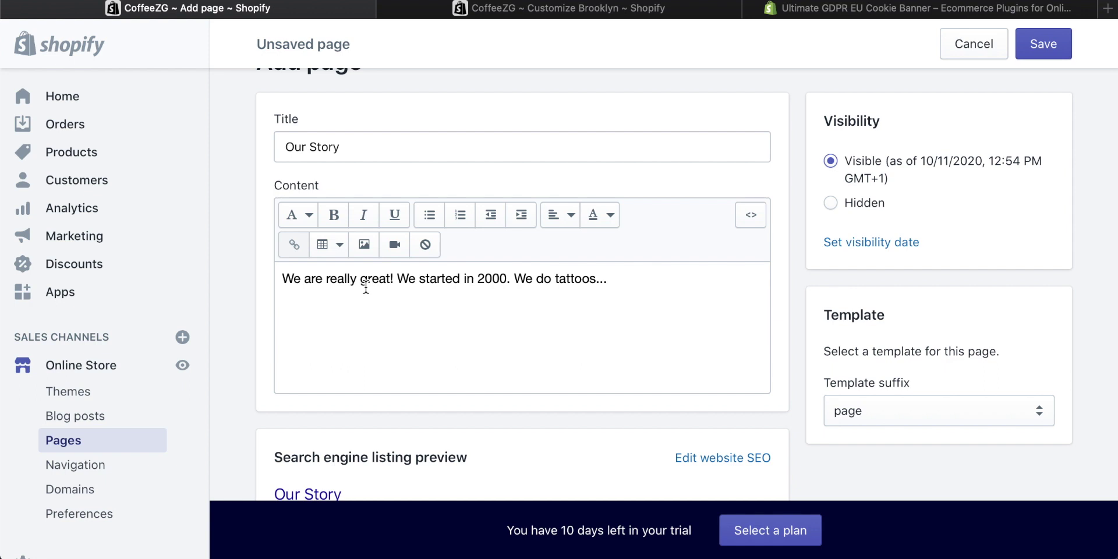
click(353, 308)
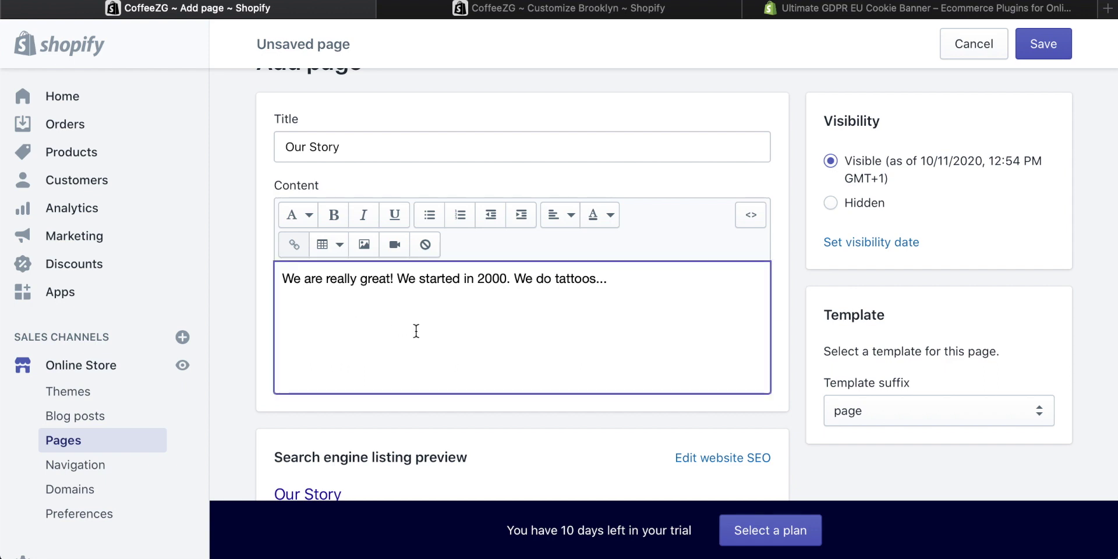
click(366, 256)
Step: Upload the tattooed woman's portrait photo from Finder and insert it into the page body
click(365, 245)
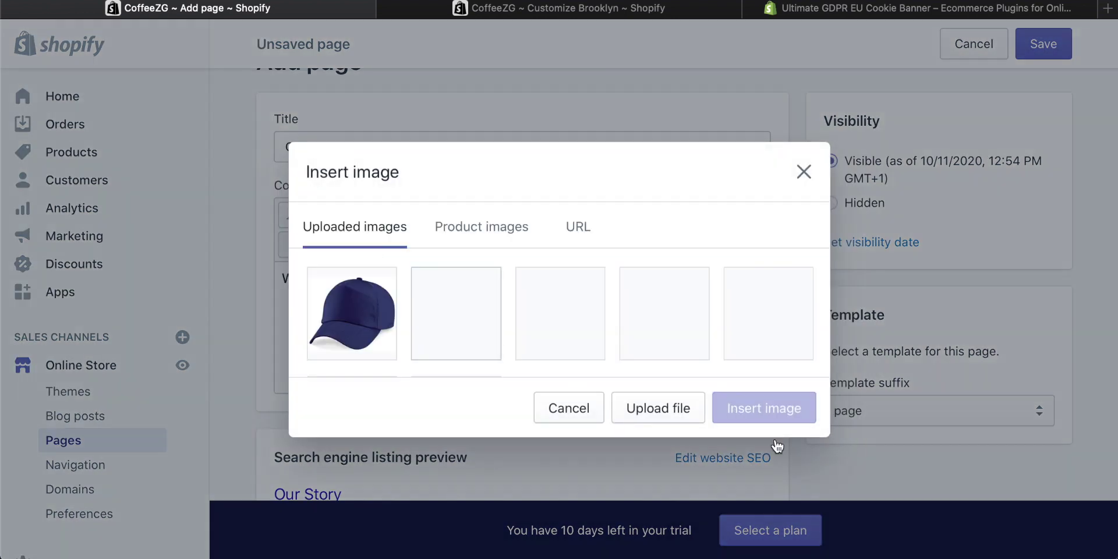
drag(1115, 349, 969, 180)
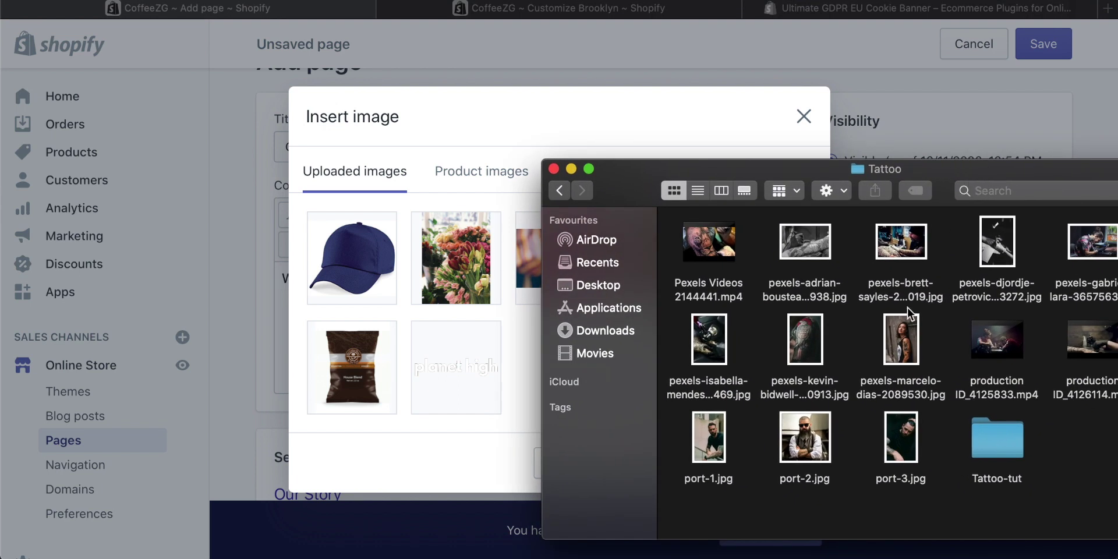
drag(901, 340, 449, 402)
drag(634, 189, 891, 558)
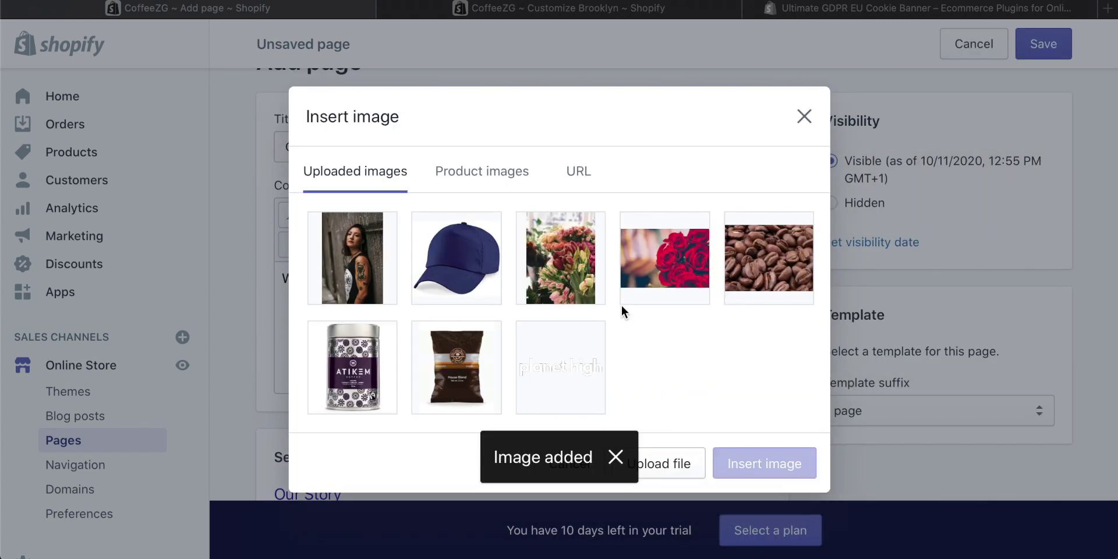
click(350, 269)
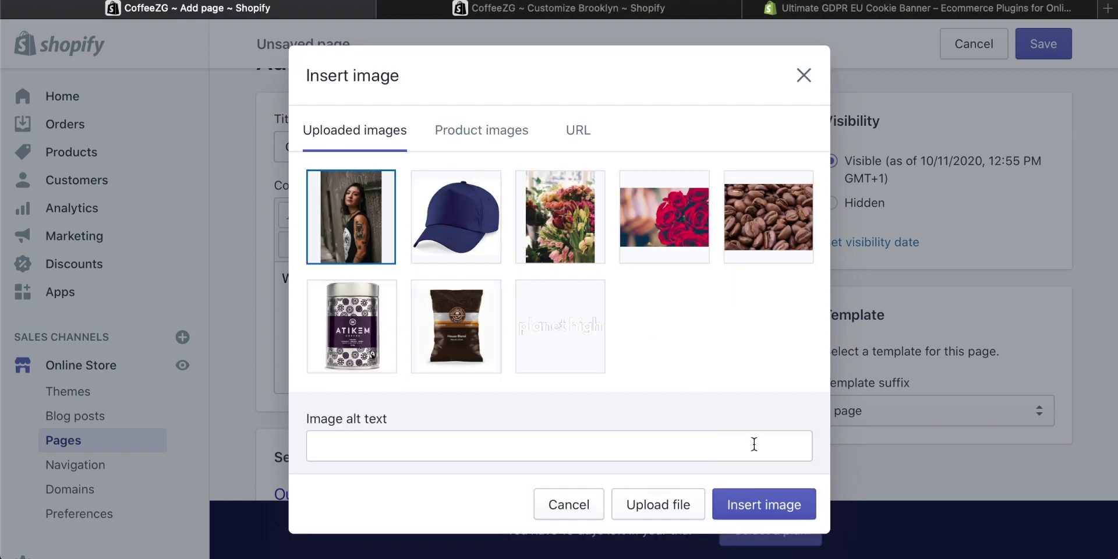
click(777, 508)
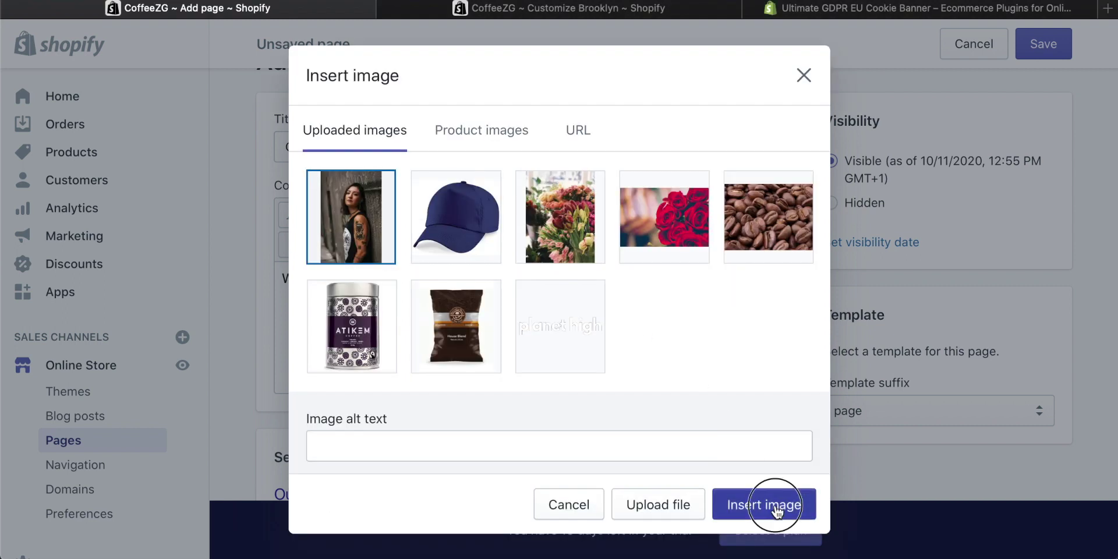
scroll(610, 320, down, 2)
Step: Resize the inserted tattoo photo smaller and place the caret after the intro sentence
scroll(609, 320, down, 3)
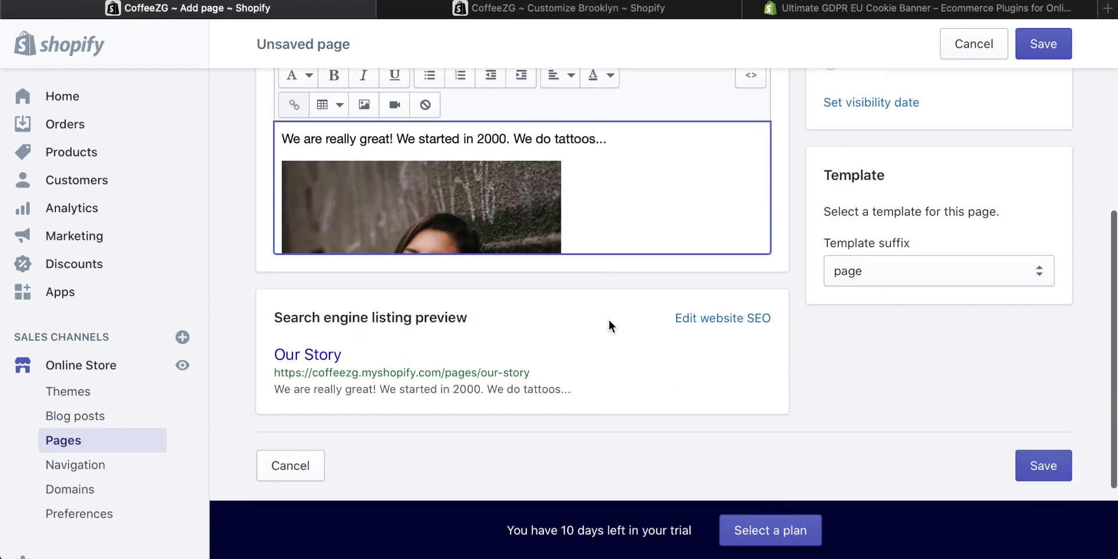
scroll(606, 319, up, 5)
scroll(573, 312, down, 2)
scroll(576, 311, down, 3)
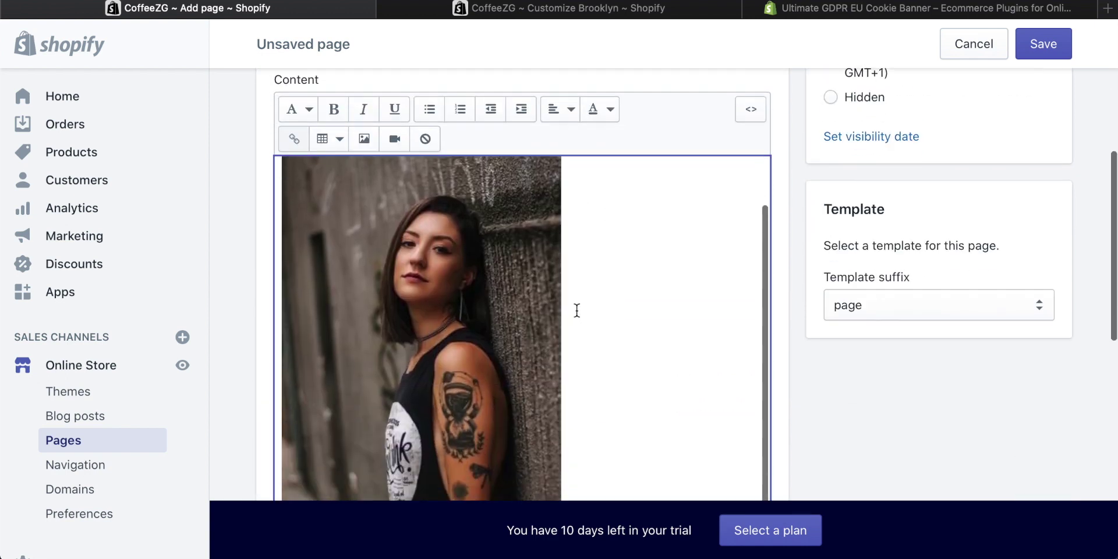
scroll(576, 312, up, 3)
click(475, 321)
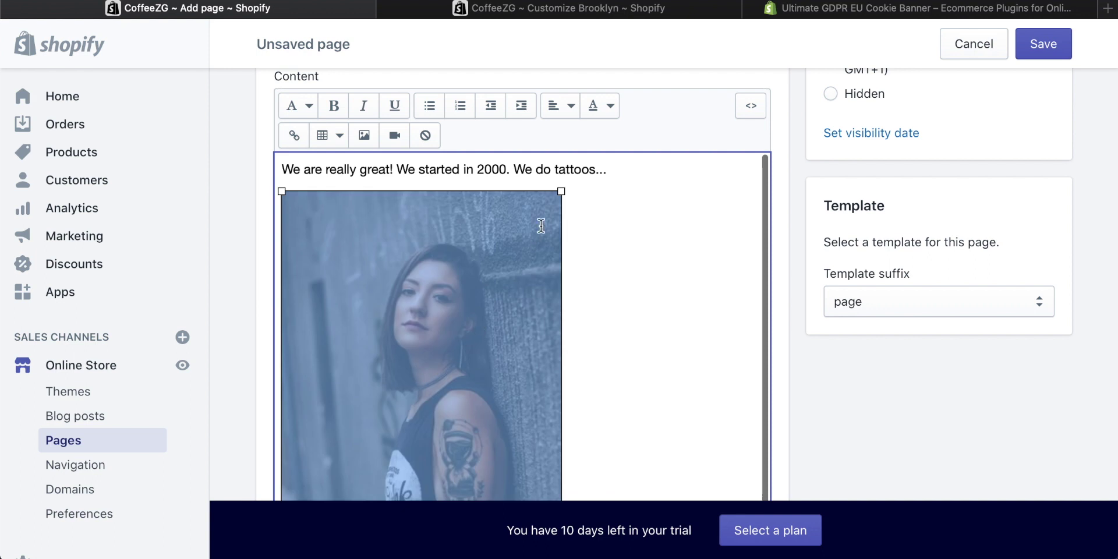
drag(561, 191, 396, 370)
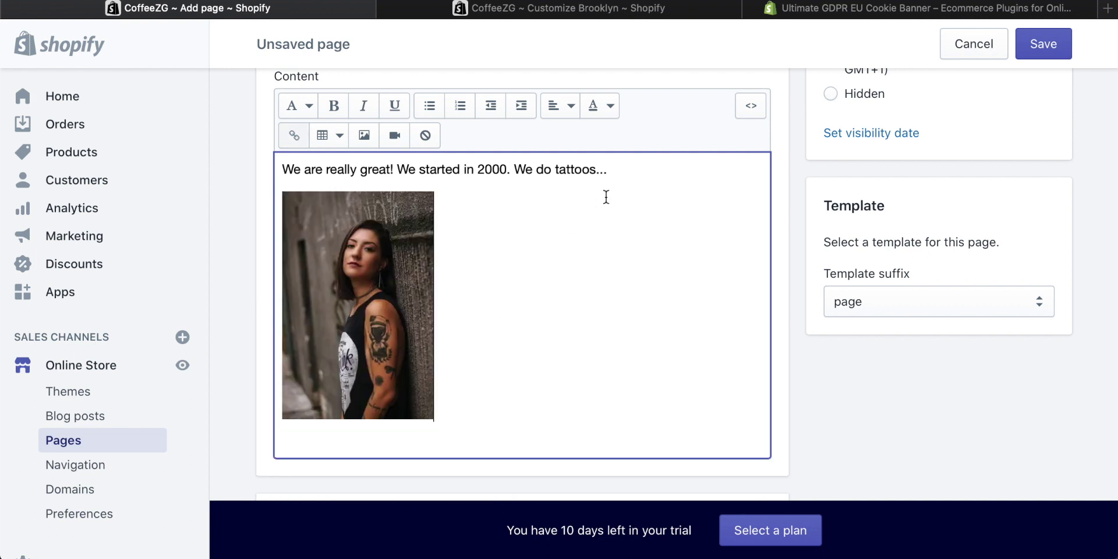
click(623, 176)
scroll(498, 289, up, 2)
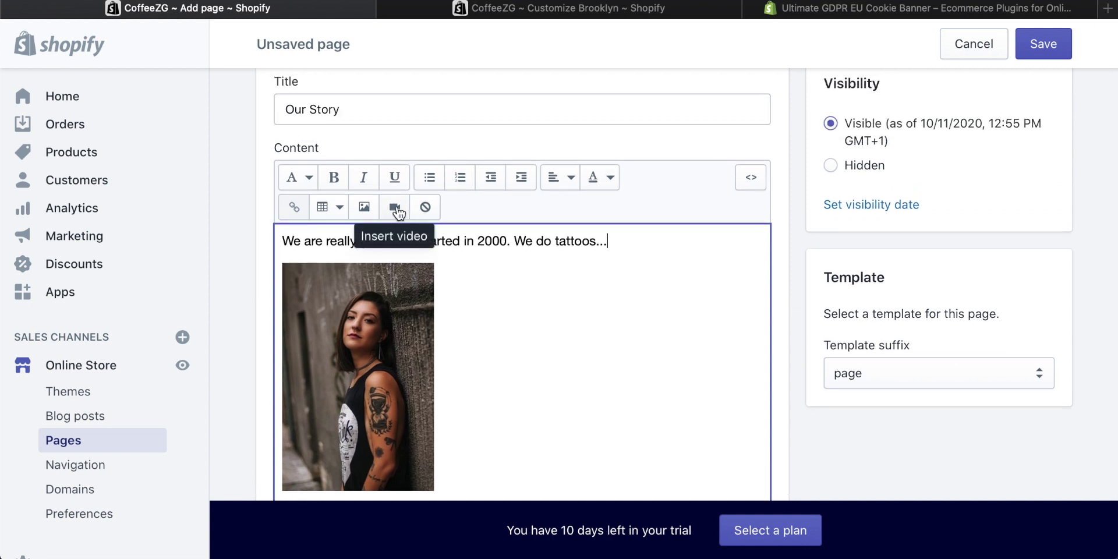
scroll(517, 350, down, 5)
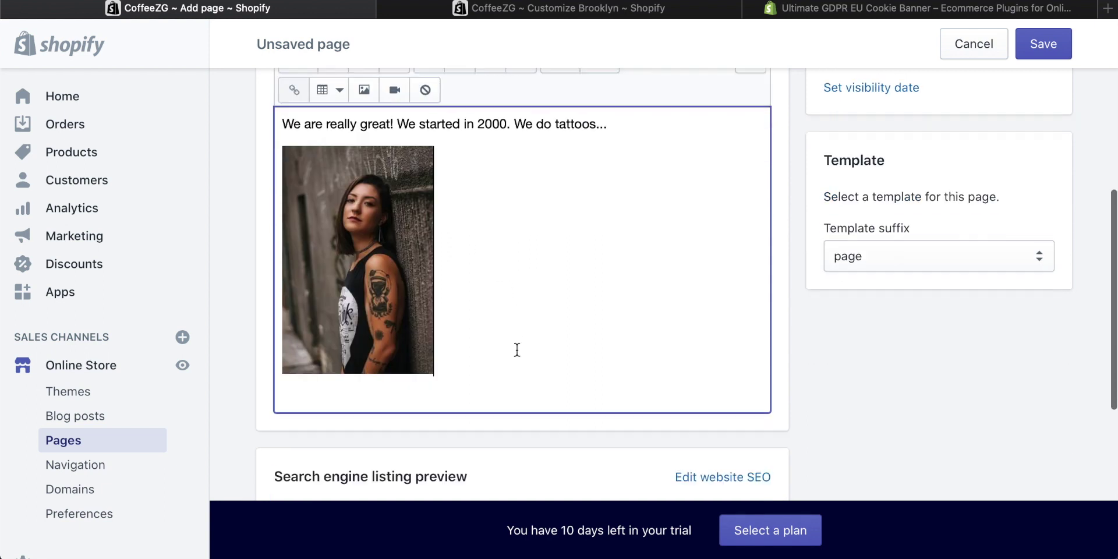
scroll(517, 349, down, 5)
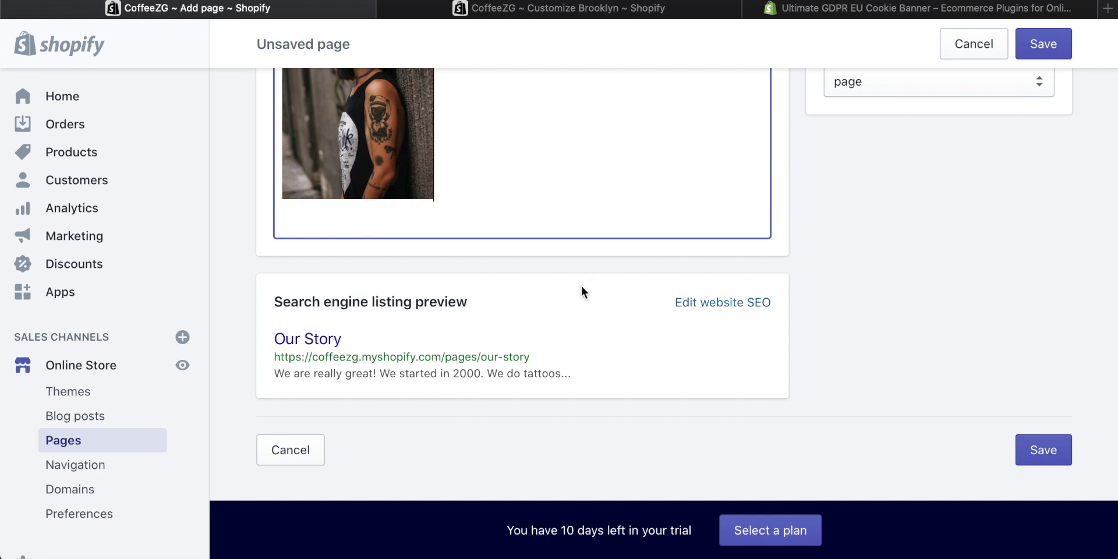
Step: Set the search listing page title to 'TattooZG About Us Page'
click(709, 304)
scroll(539, 312, down, 2)
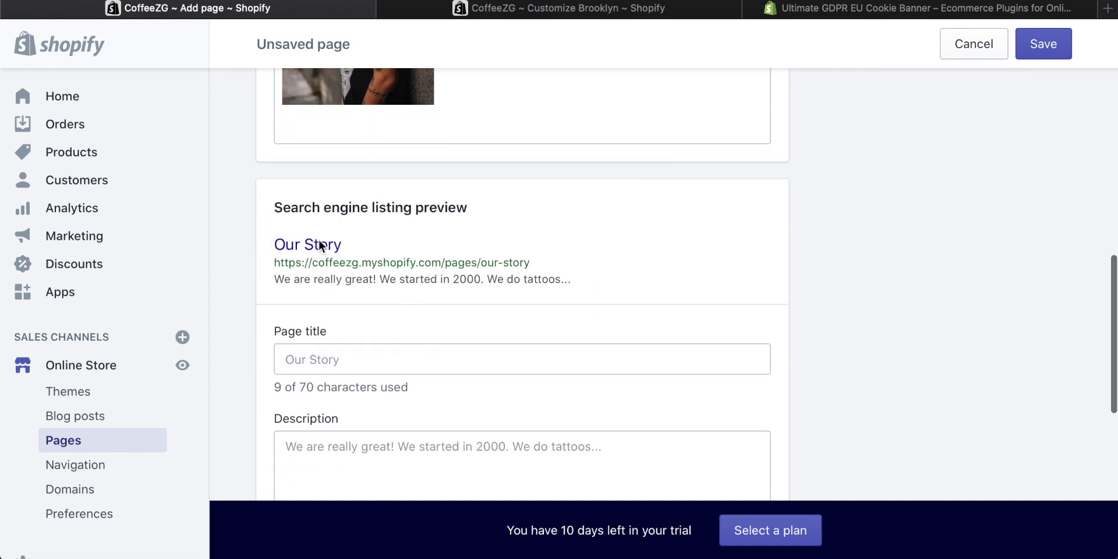
scroll(319, 239, up, 10)
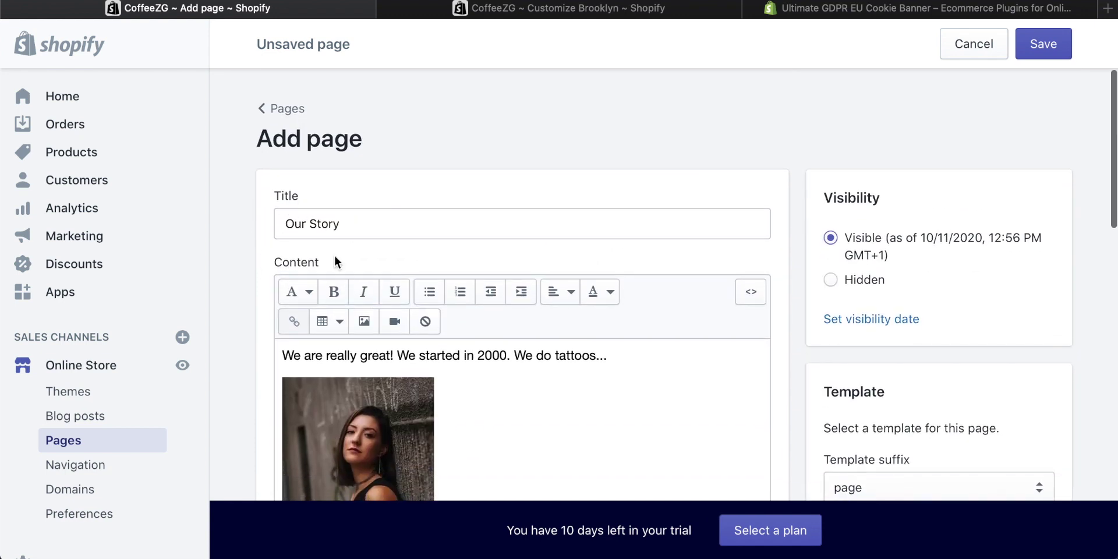
scroll(540, 268, down, 8)
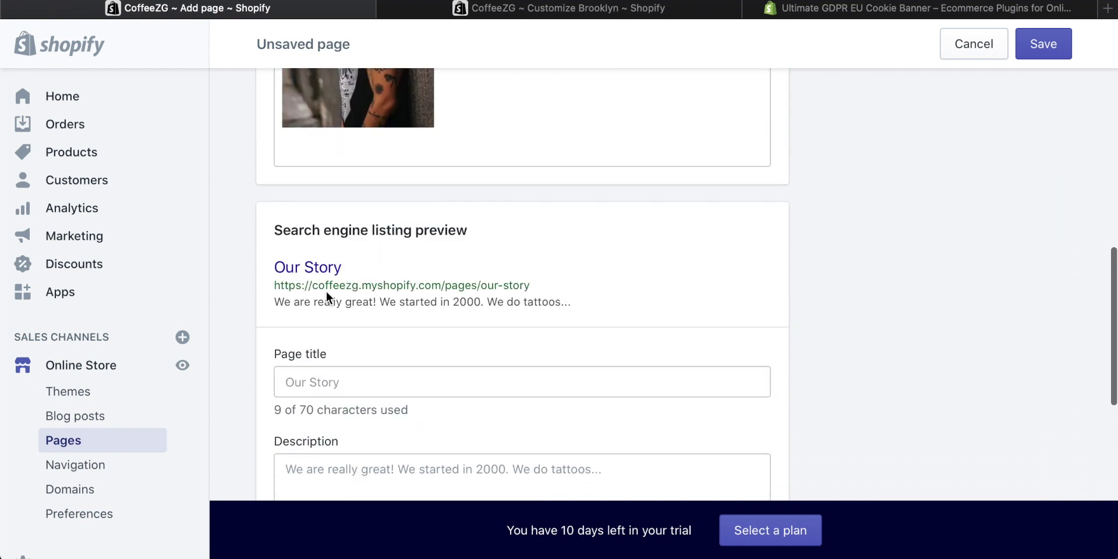
click(353, 380)
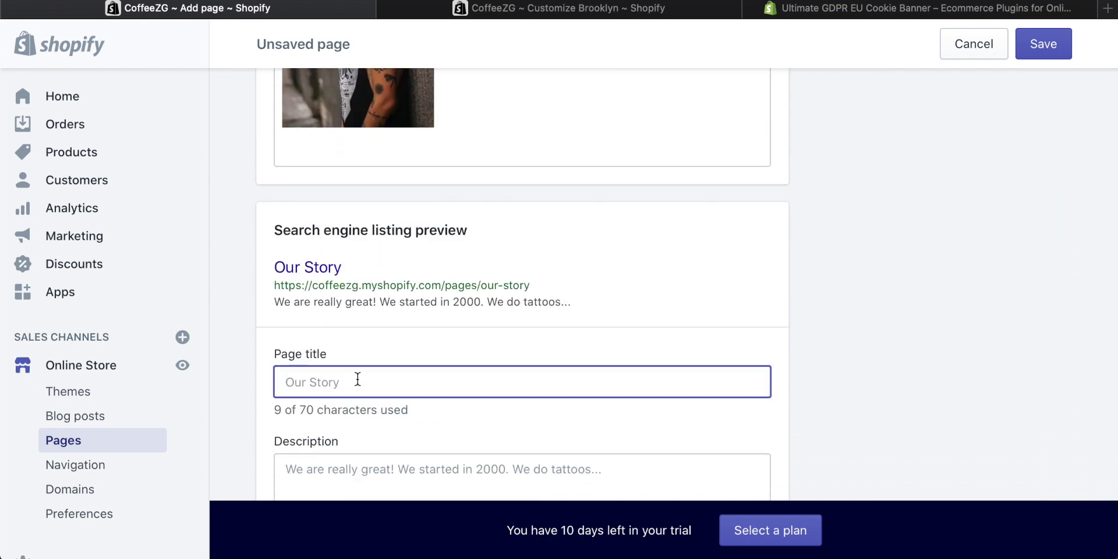
text(Tattoo)
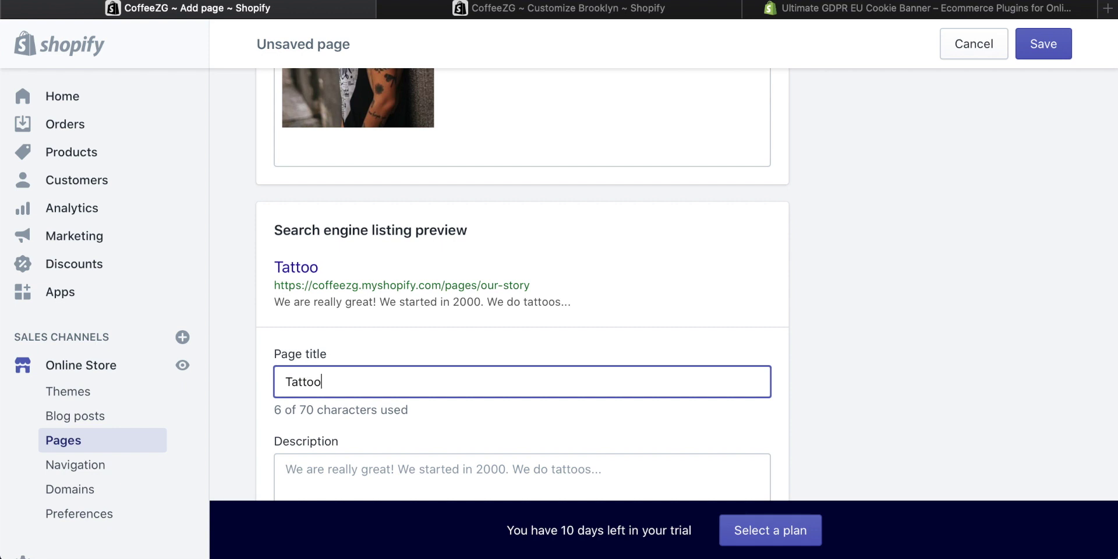
text(ZG About Us Pa)
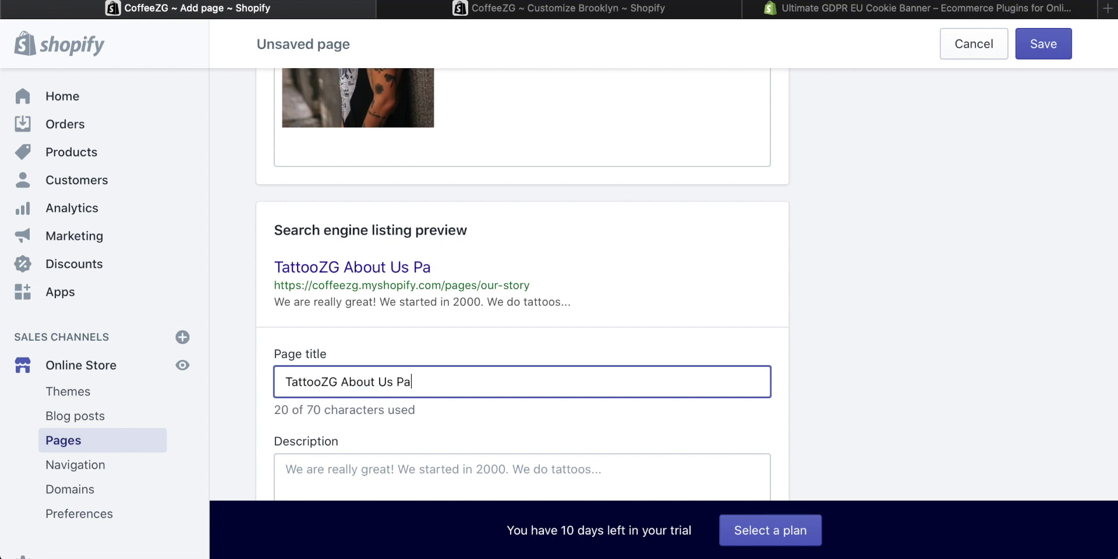
text(ge)
Step: Fill the search listing description with the suggested intro sentence
scroll(408, 373, down, 3)
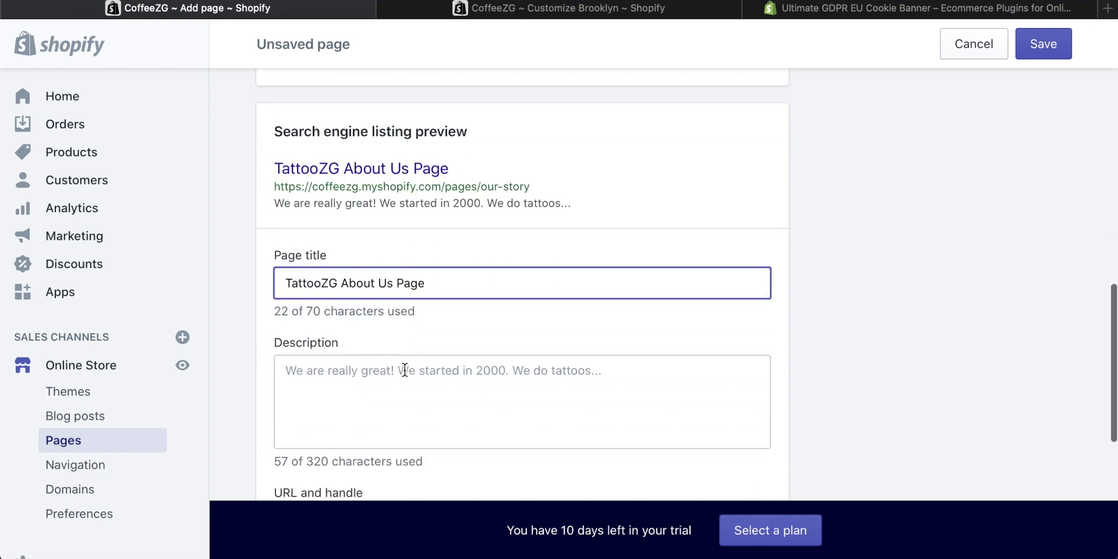
click(420, 400)
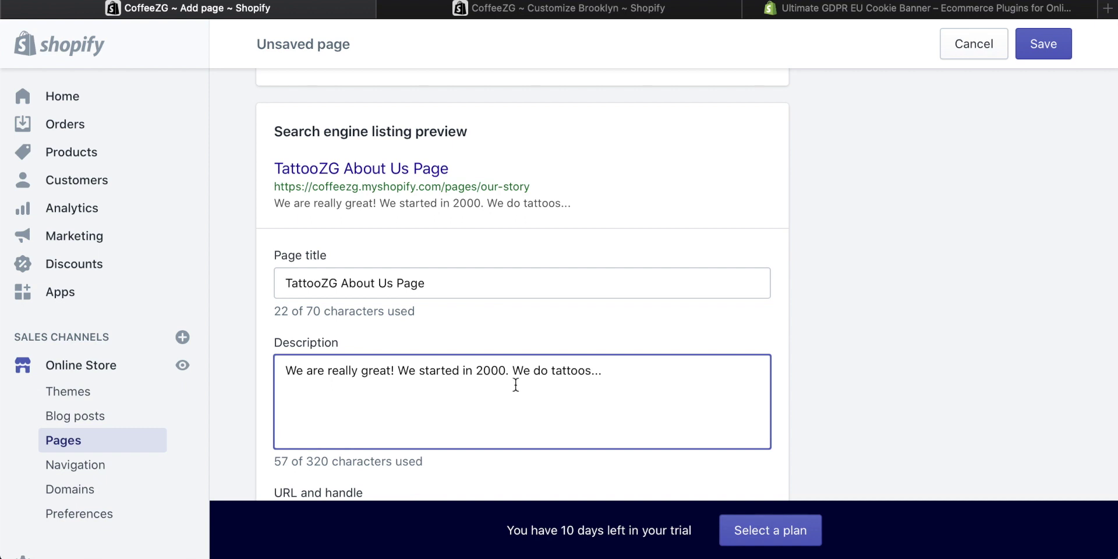
scroll(515, 384, up, 10)
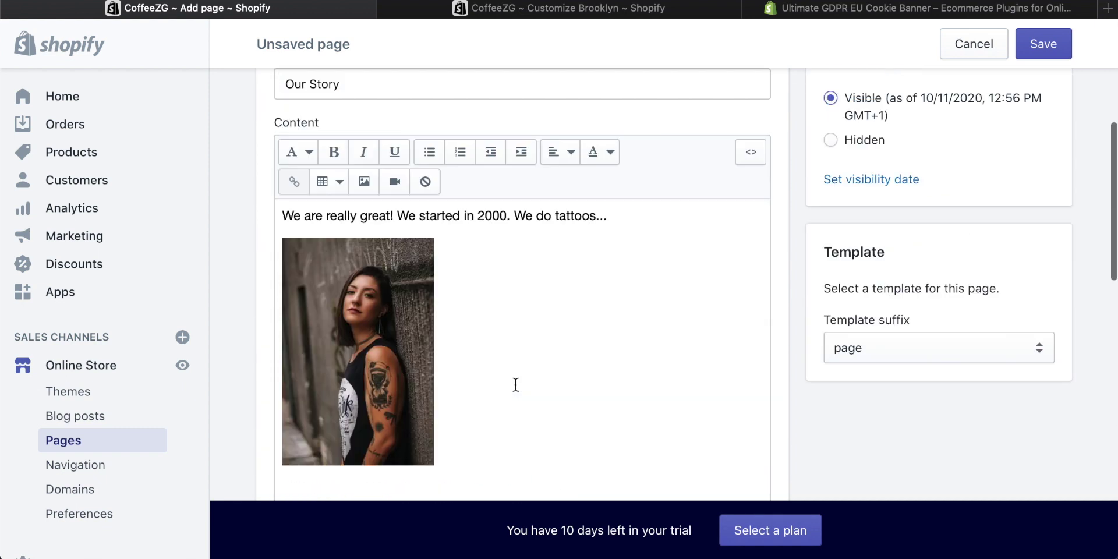
scroll(501, 372, down, 10)
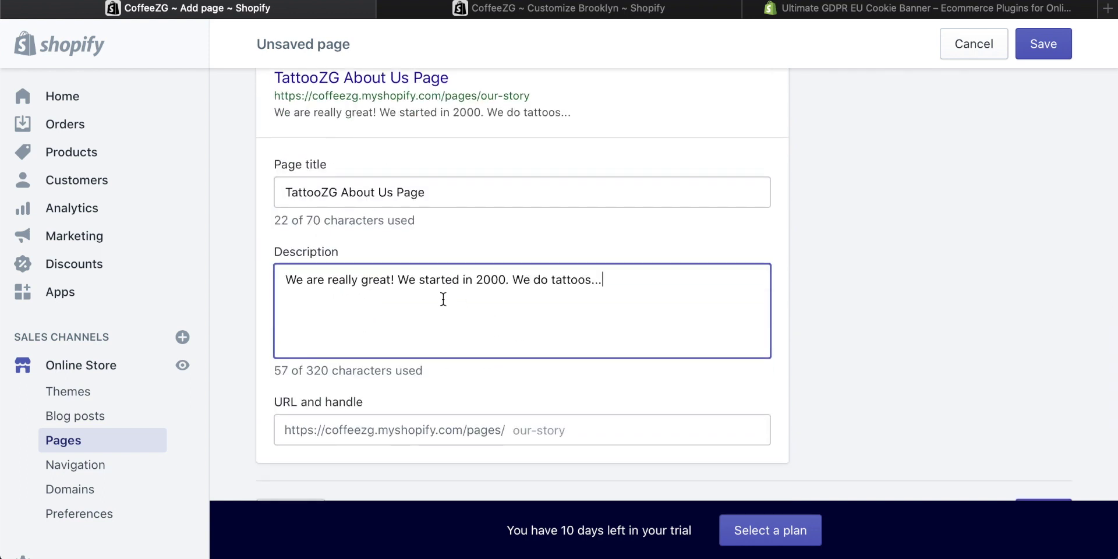
scroll(496, 298, up, 1)
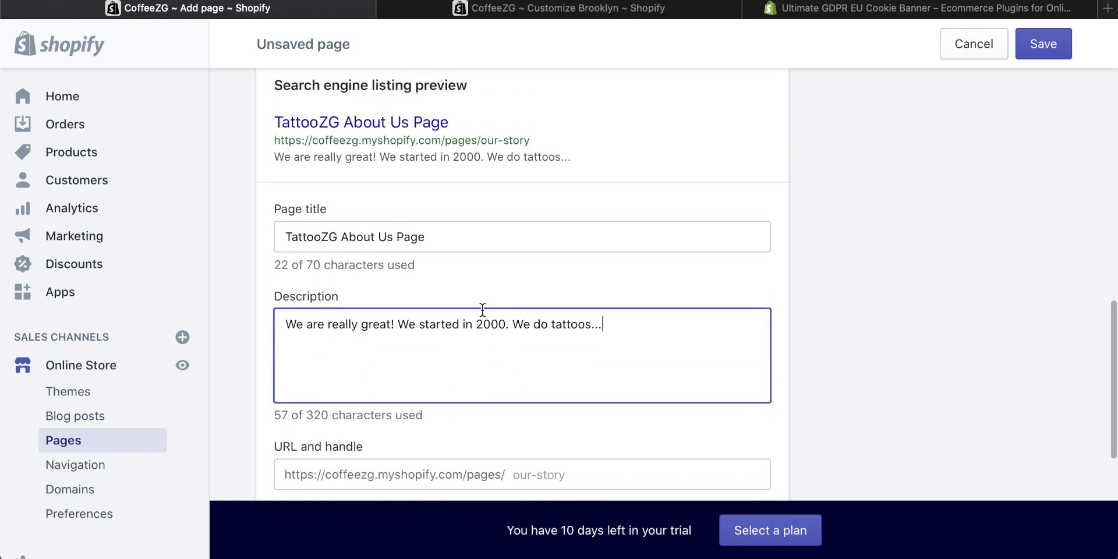
scroll(483, 309, down, 1)
scroll(483, 310, up, 10)
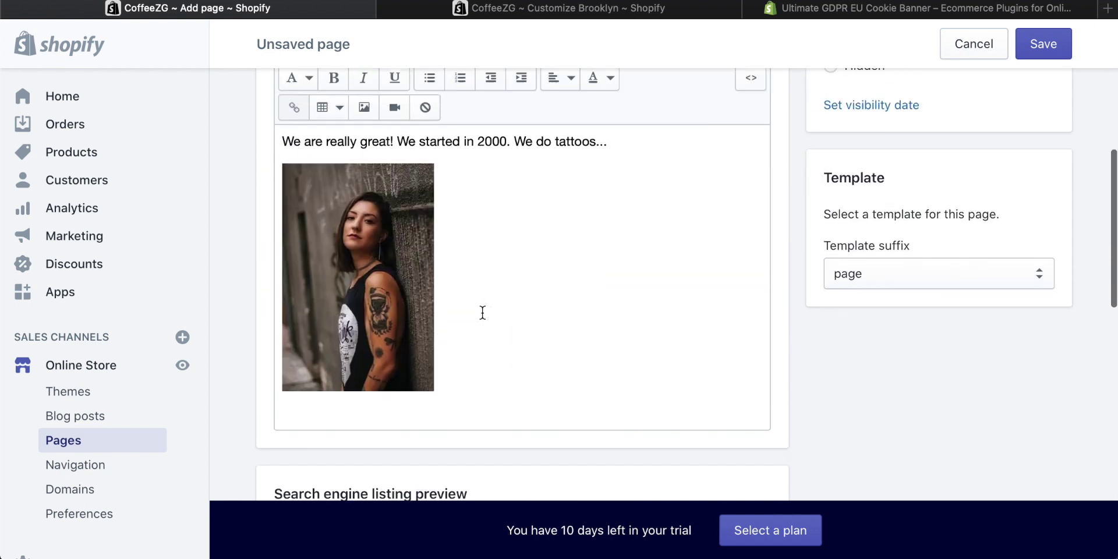
scroll(482, 311, up, 3)
scroll(983, 295, down, 1)
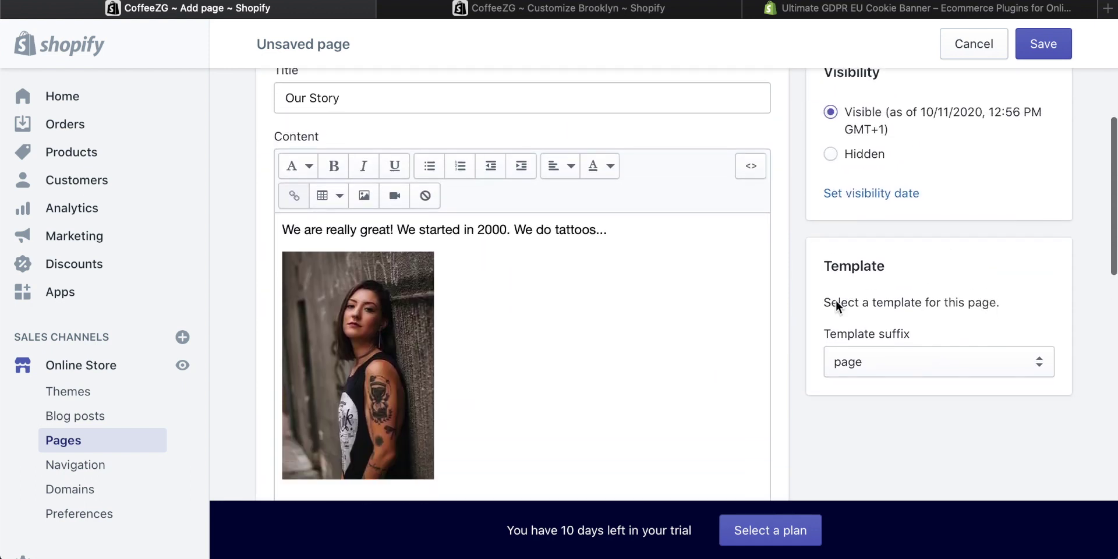
click(889, 368)
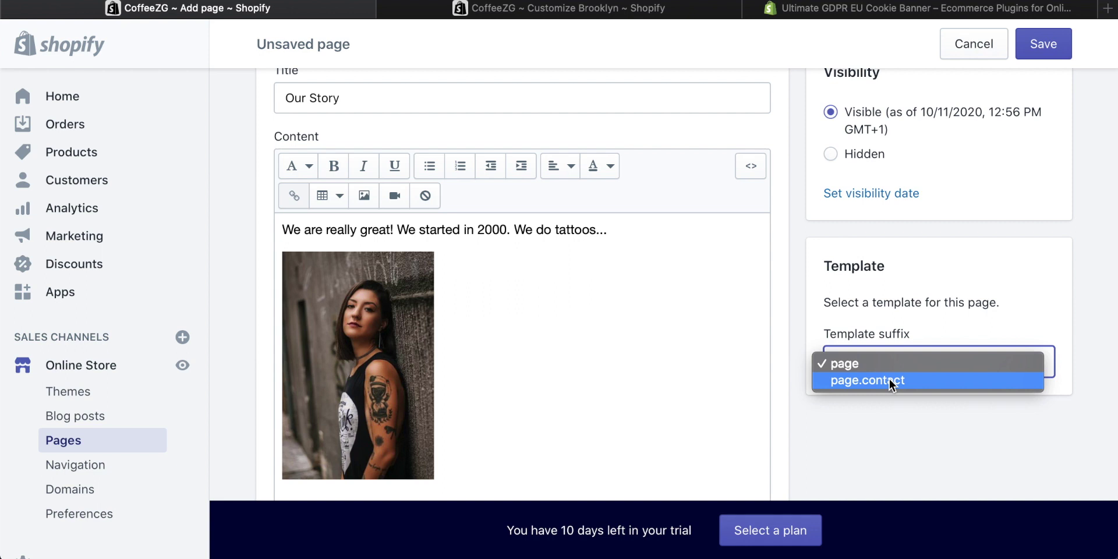
click(837, 360)
scroll(839, 350, up, 2)
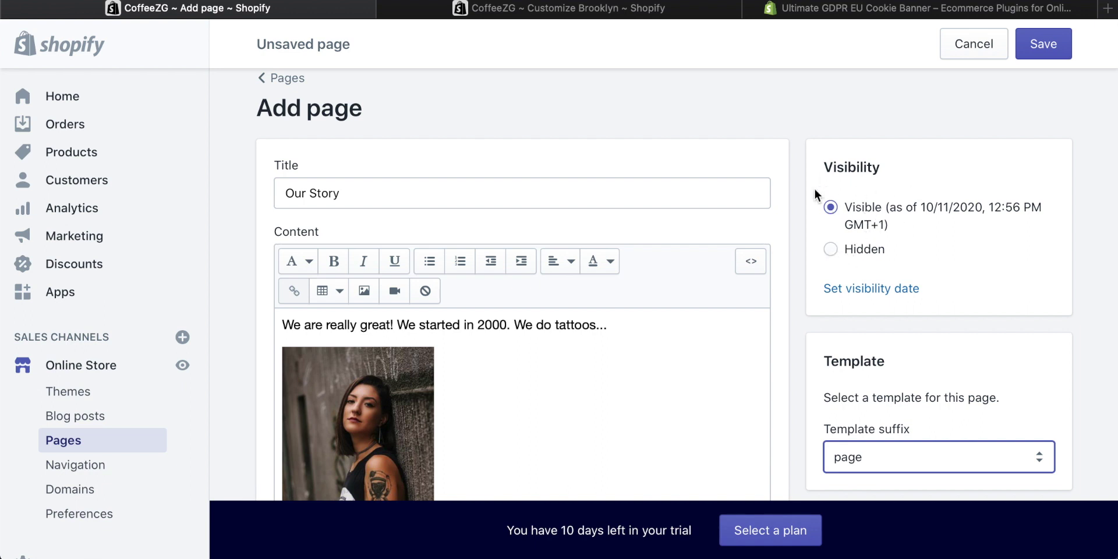
Step: Save the Our Story page and switch to the Customize Brooklyn theme editor
click(1050, 52)
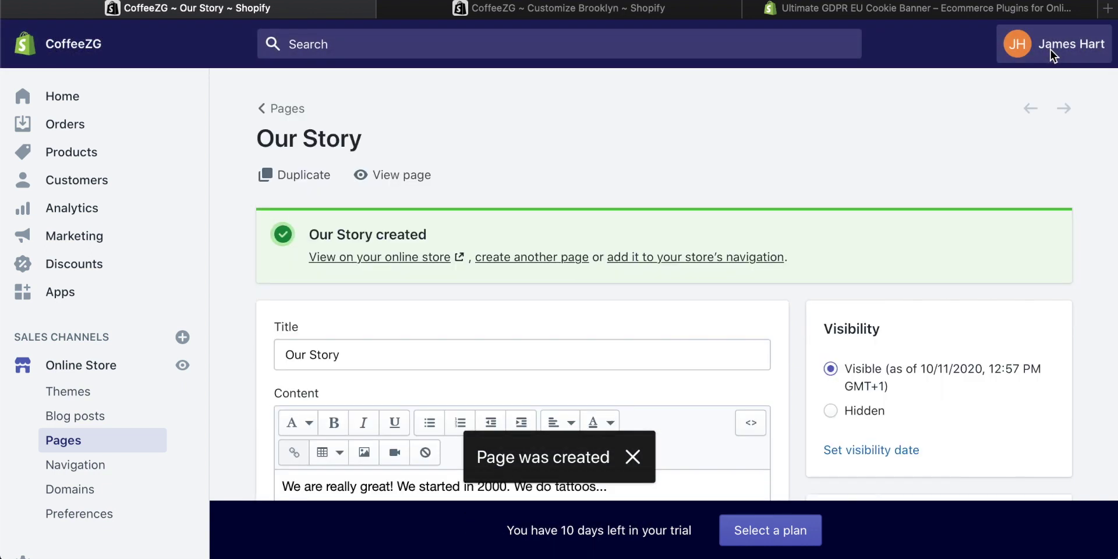
scroll(712, 137, down, 2)
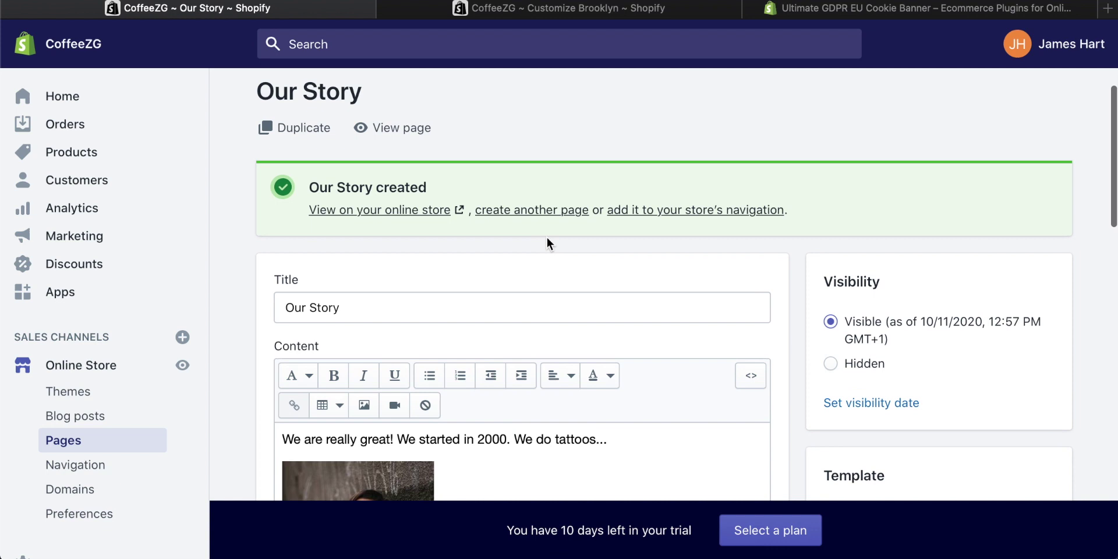
click(519, 8)
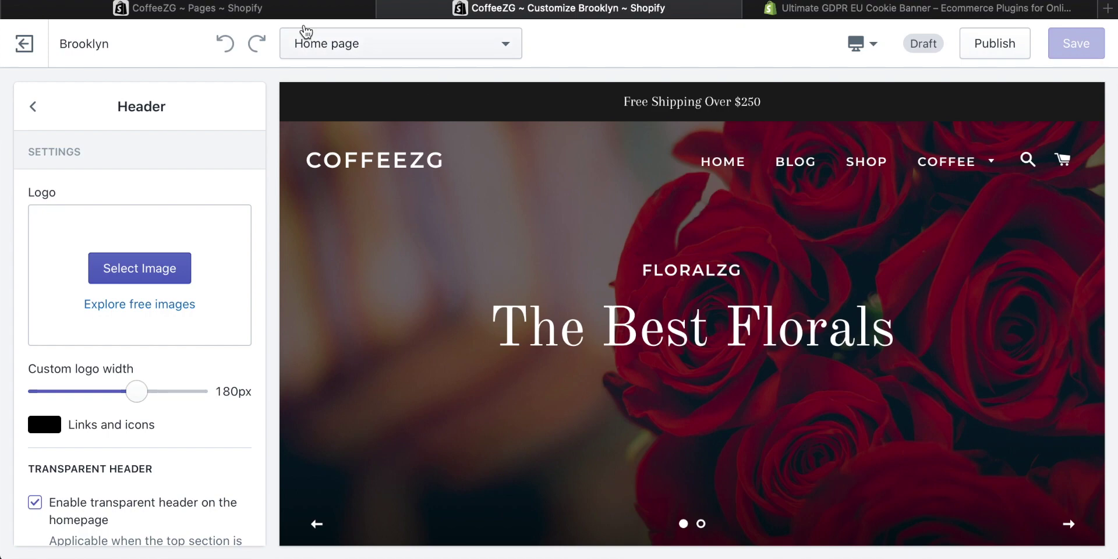
Step: Open Navigation's Main menu and view its Home, Blog, Shop and Coffee items
click(221, 12)
scroll(428, 198, down, 1)
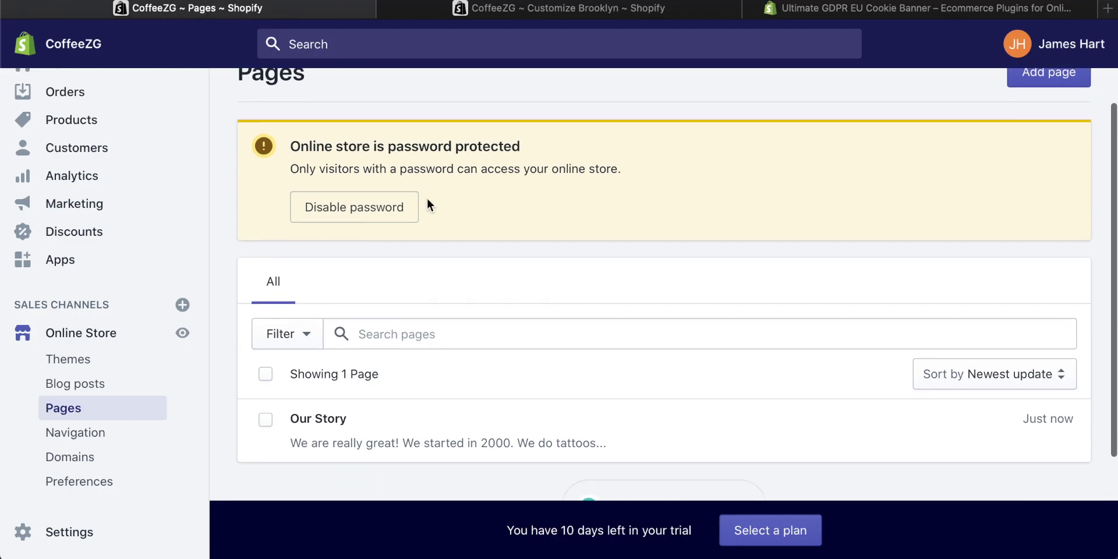
click(76, 434)
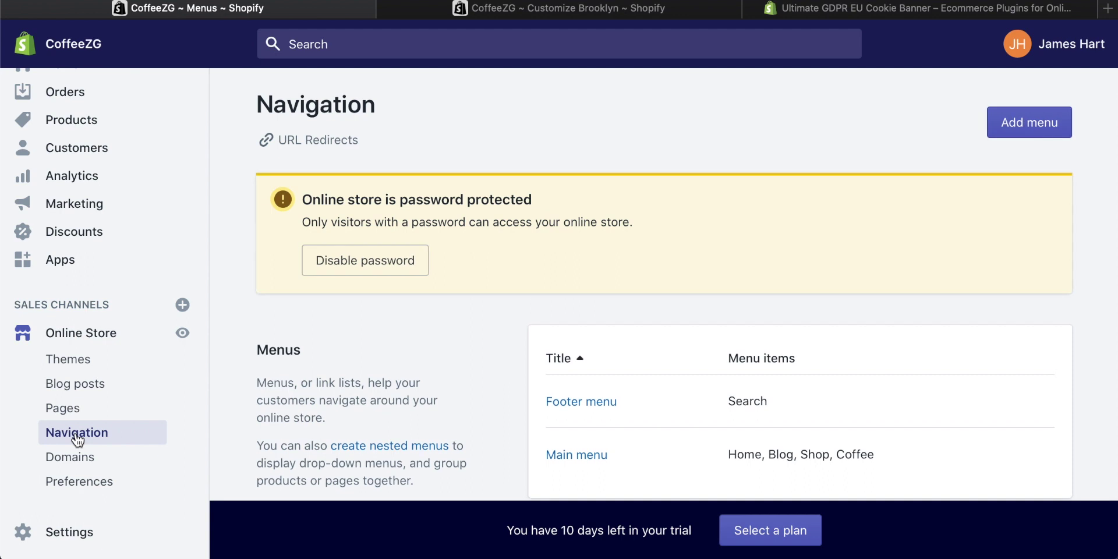
scroll(560, 301, down, 2)
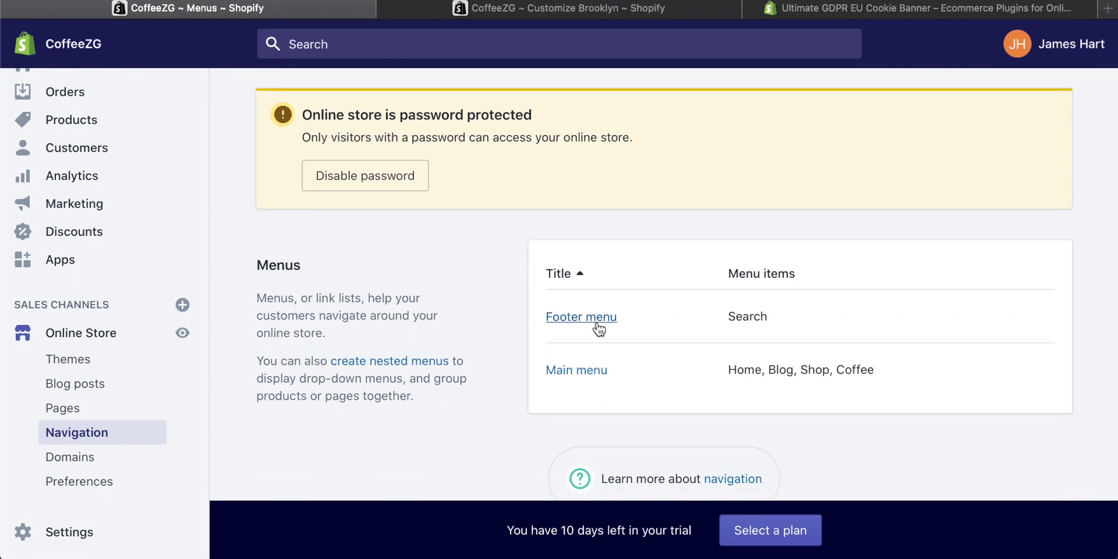
click(586, 372)
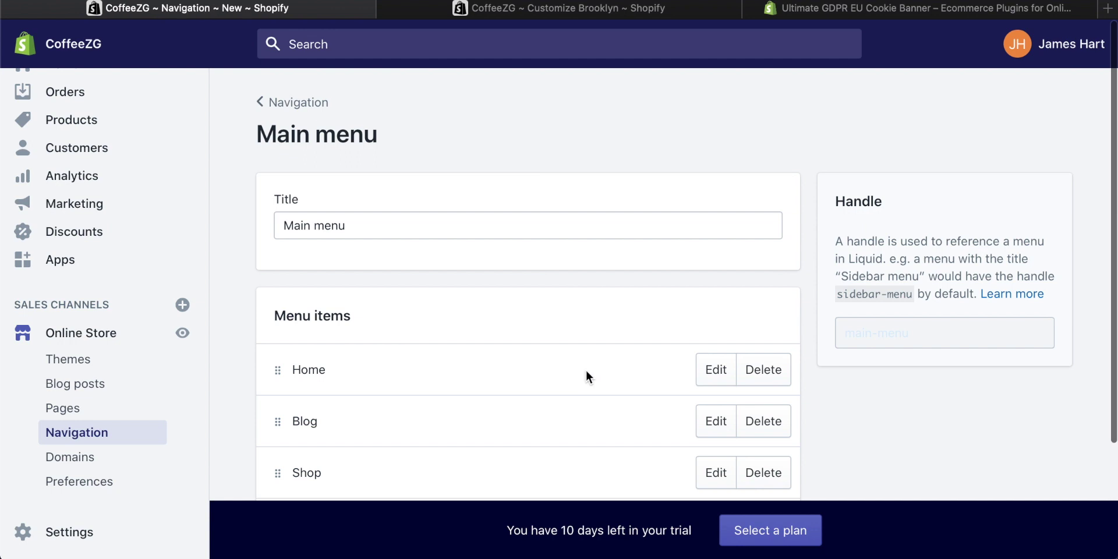
scroll(483, 343, down, 3)
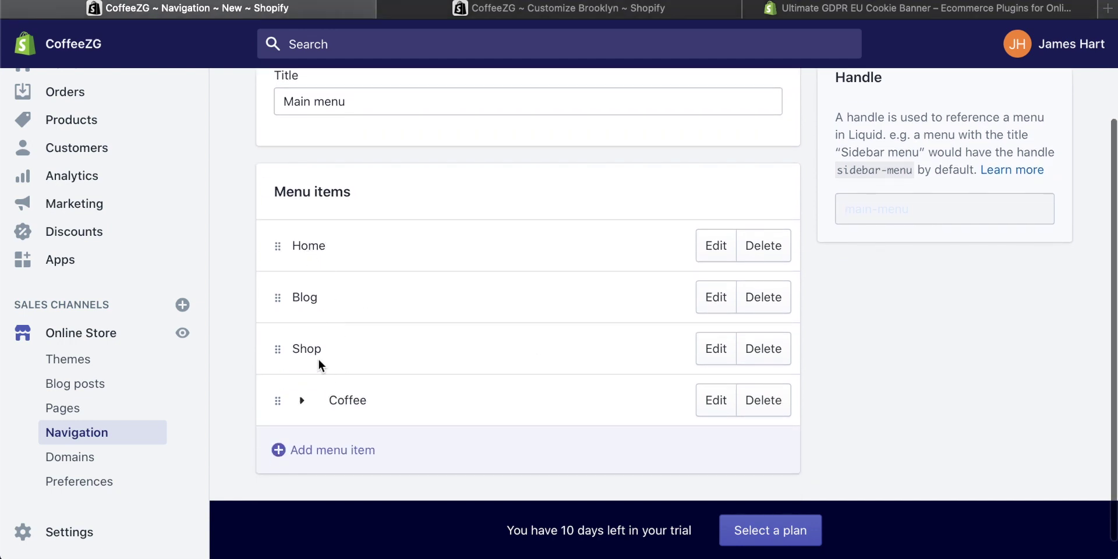
scroll(431, 252, down, 1)
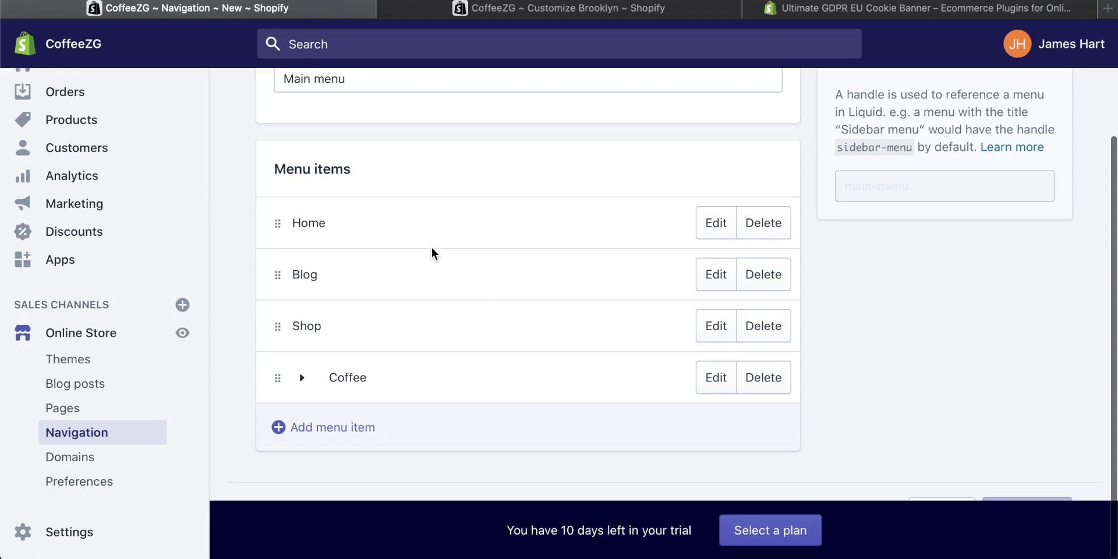
Step: Add an 'ABout Us' menu item linked to Pages > Our Story and save the Main menu
click(299, 425)
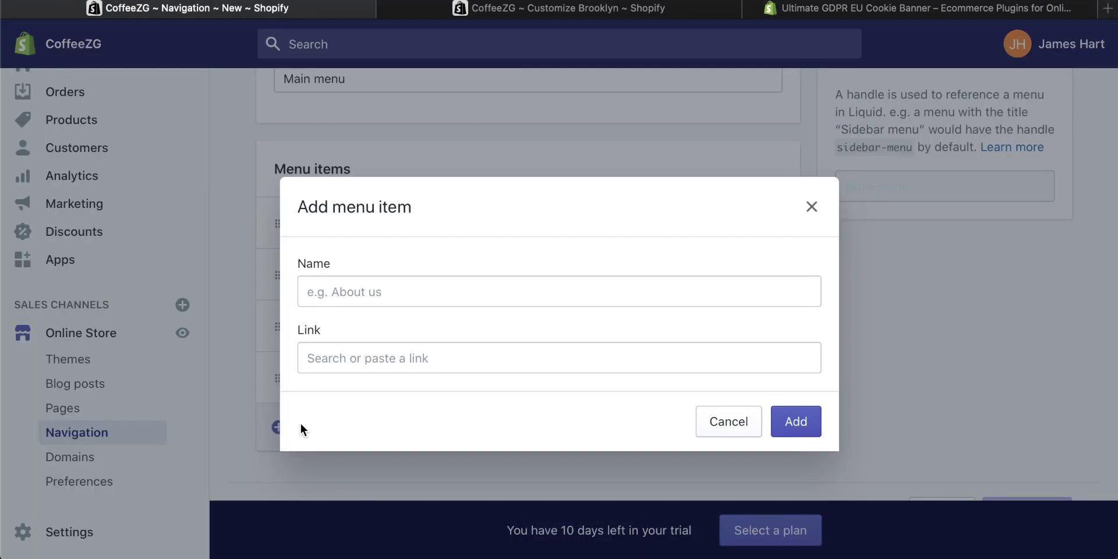
click(373, 296)
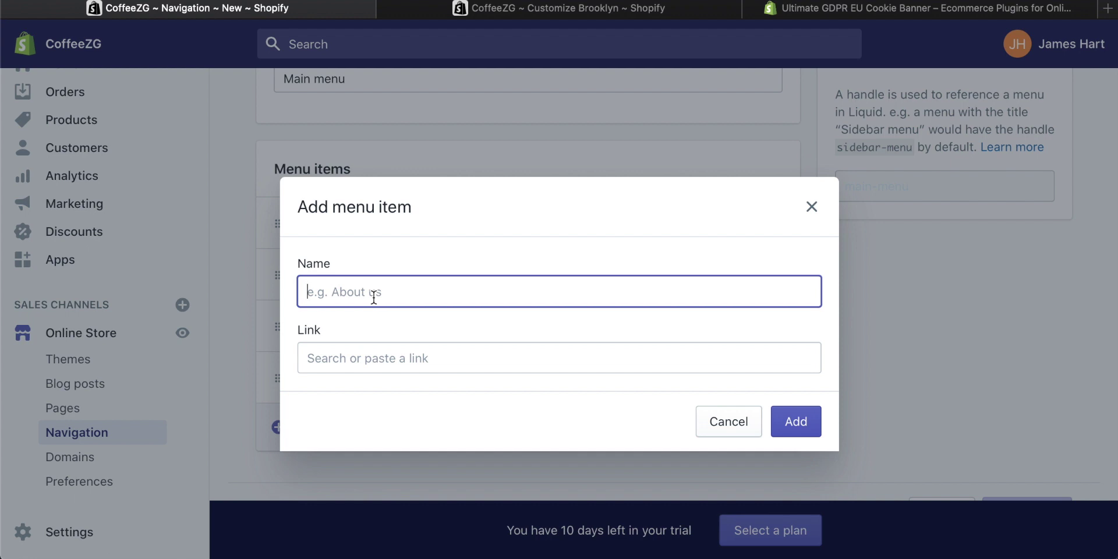
text(ABout Us)
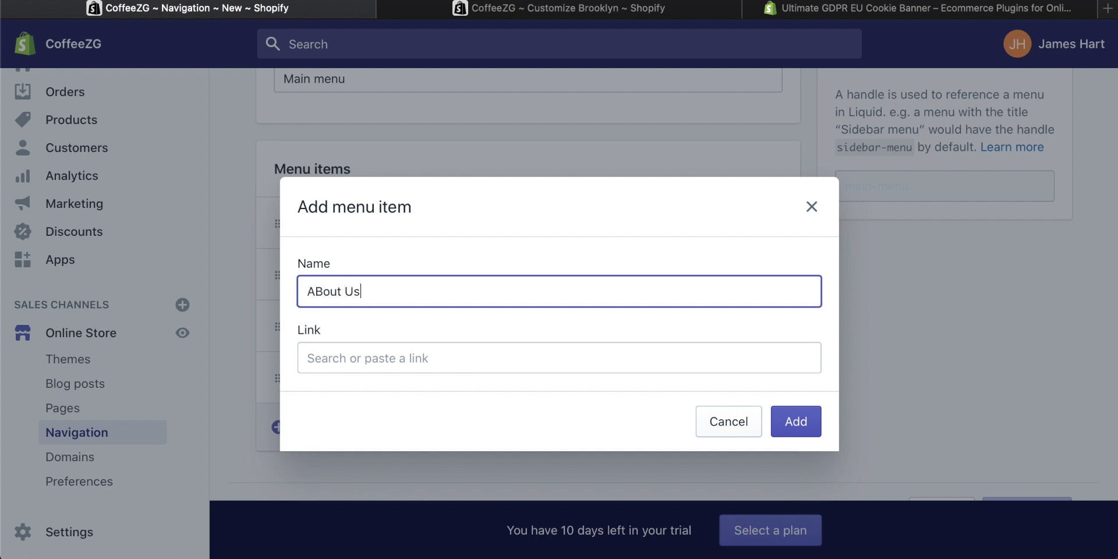
click(363, 357)
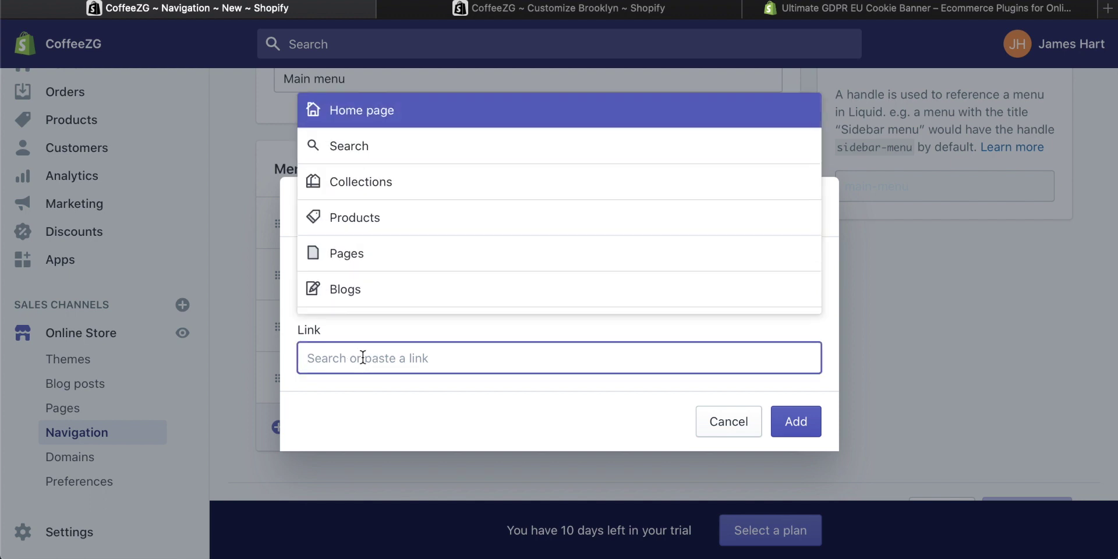
scroll(379, 251, down, 1)
scroll(379, 251, up, 1)
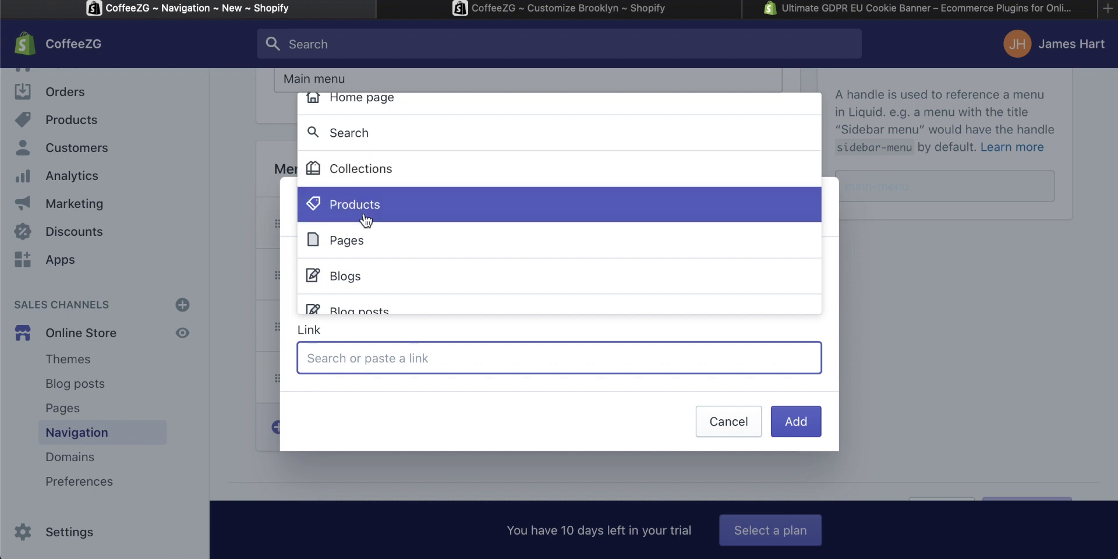
click(348, 247)
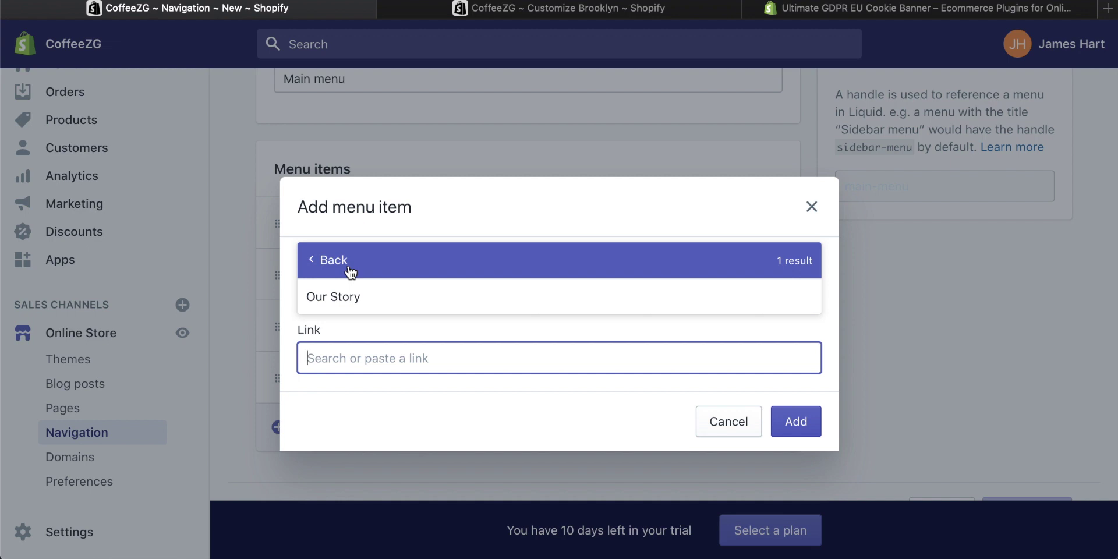
click(364, 297)
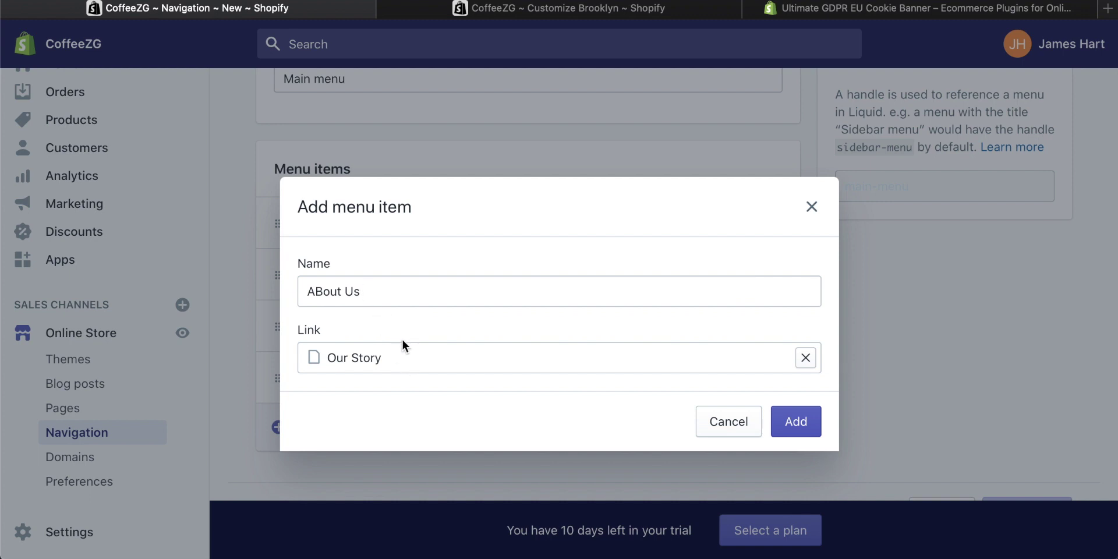
click(791, 422)
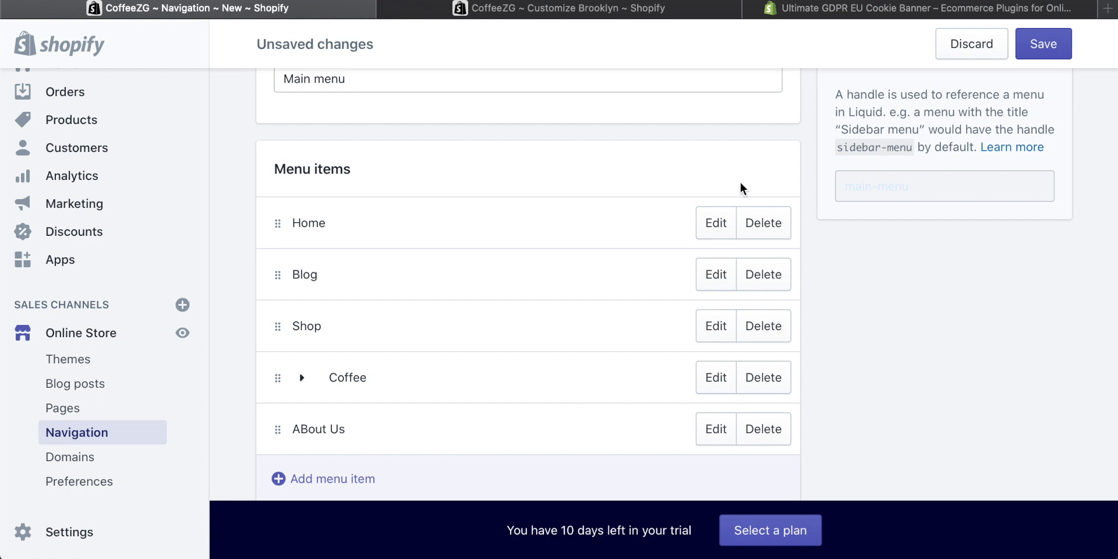
click(1041, 44)
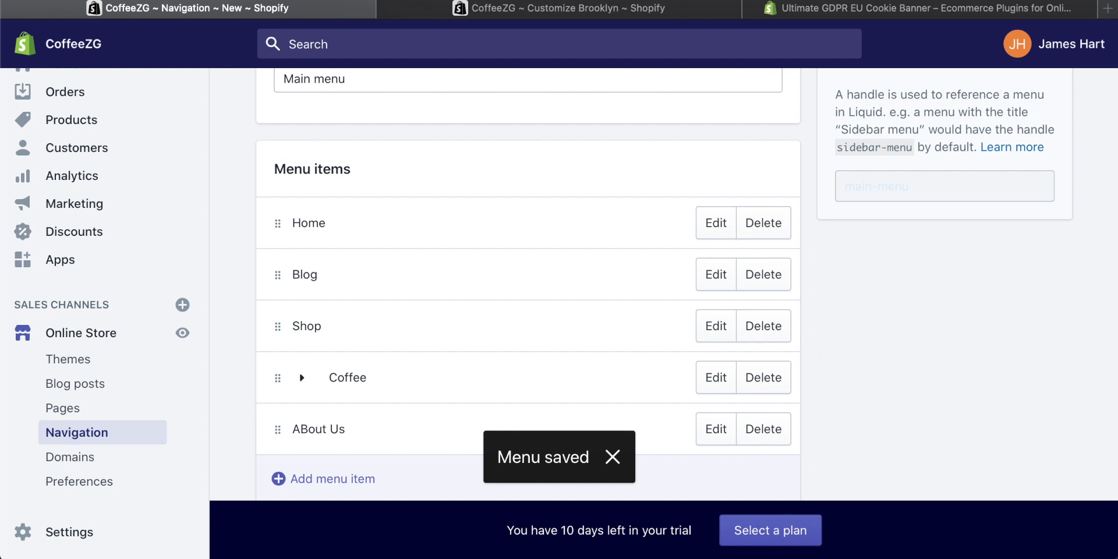
click(504, 8)
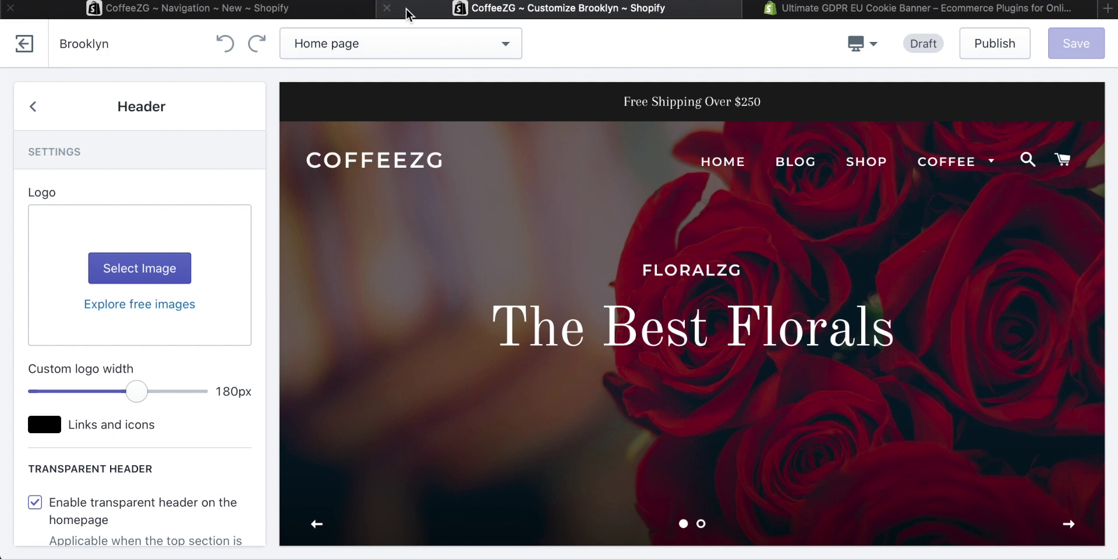
click(859, 175)
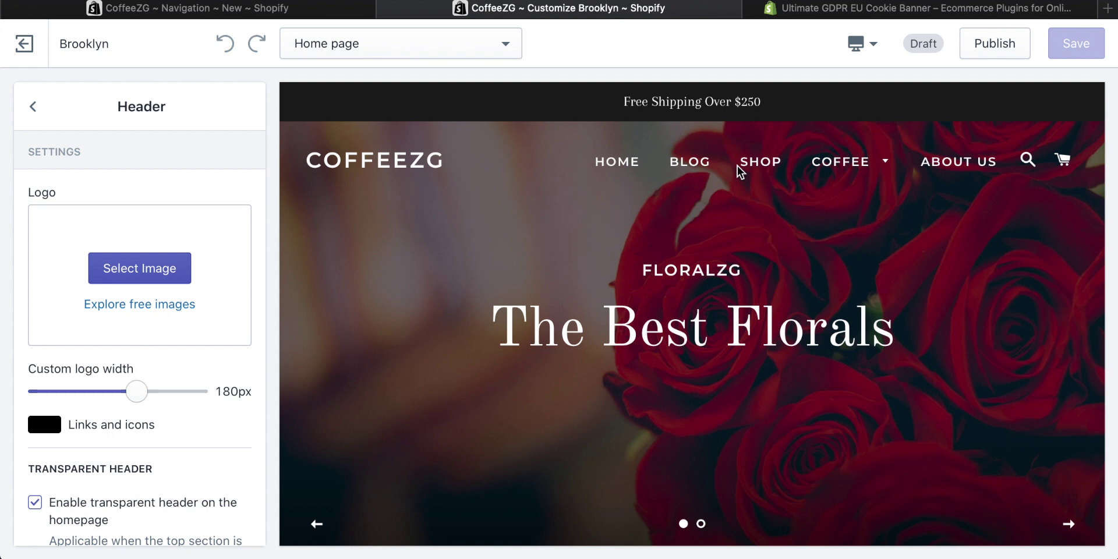
mouse_move(893, 177)
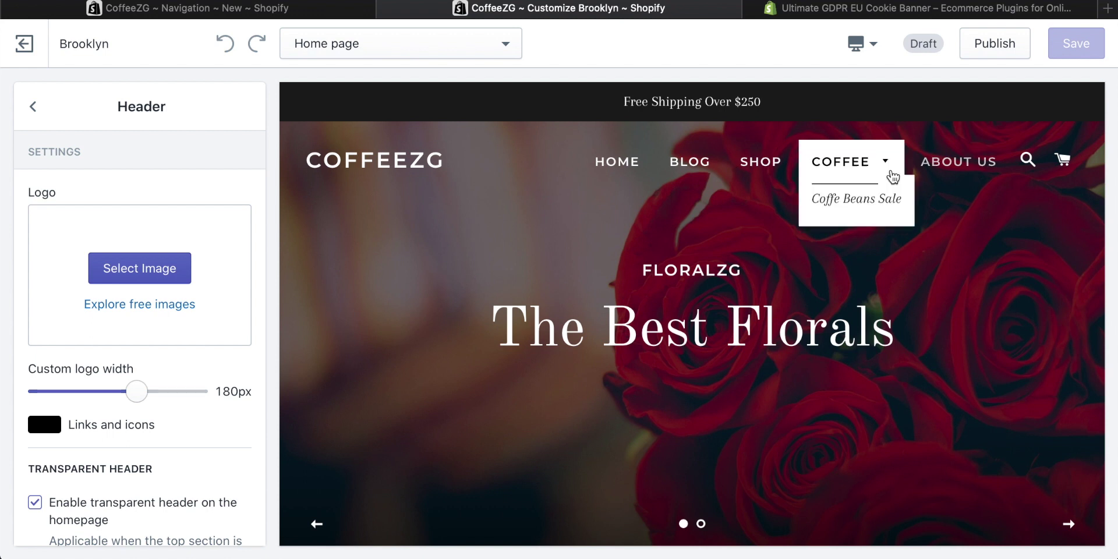
click(955, 163)
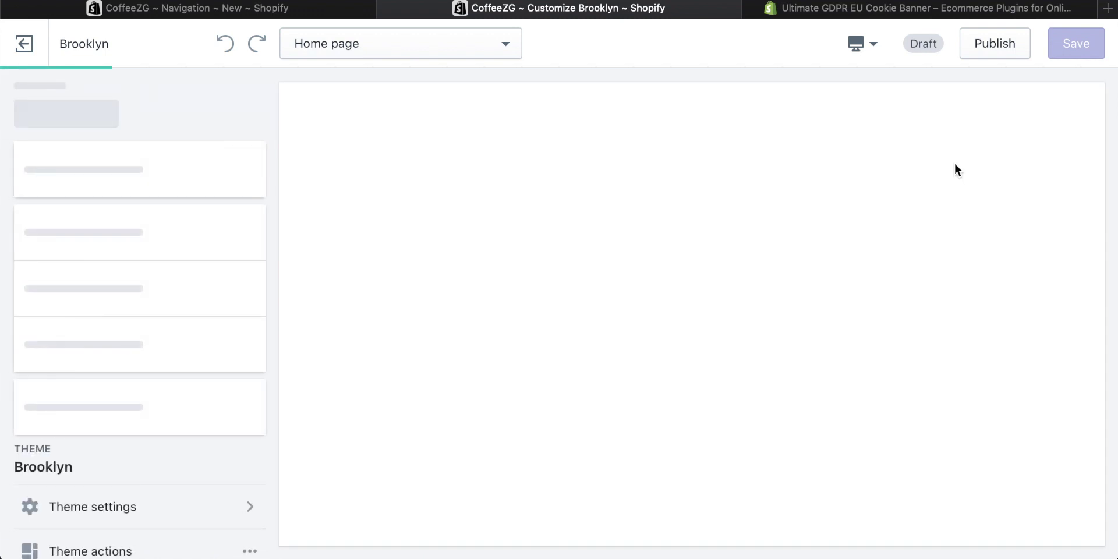
scroll(715, 261, down, 2)
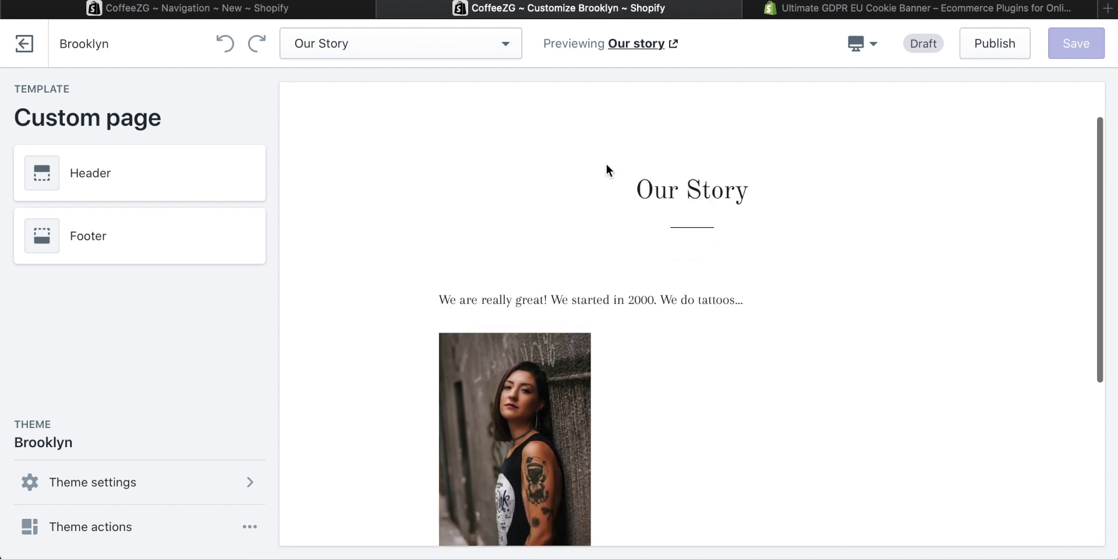
scroll(704, 215, down, 3)
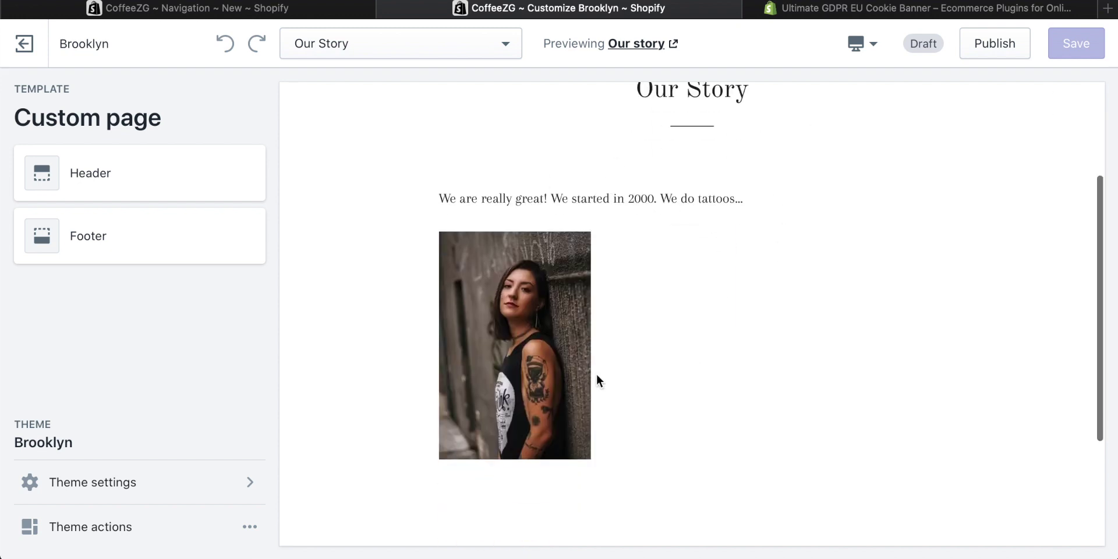
scroll(597, 377, up, 5)
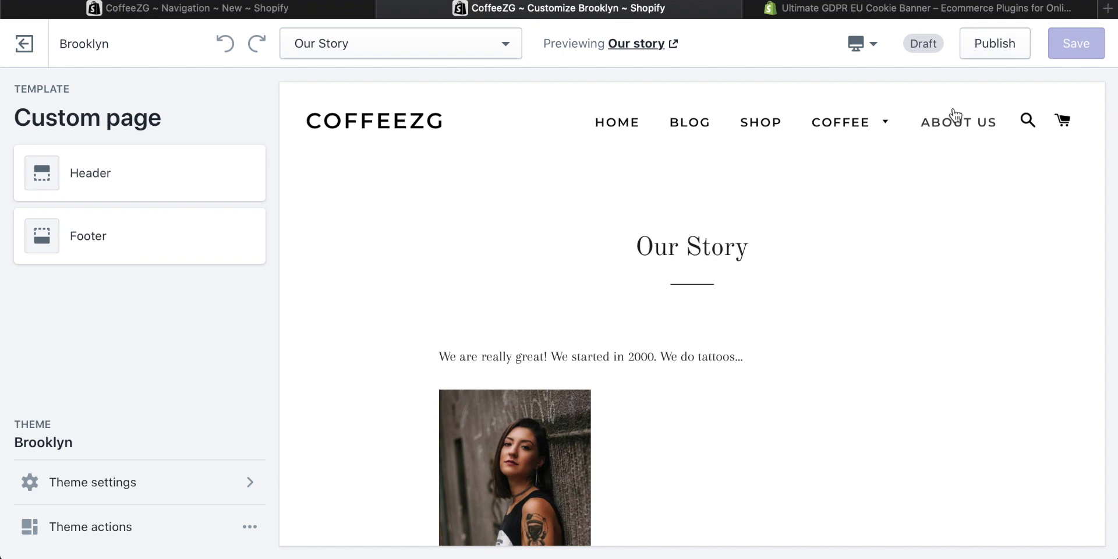
click(178, 8)
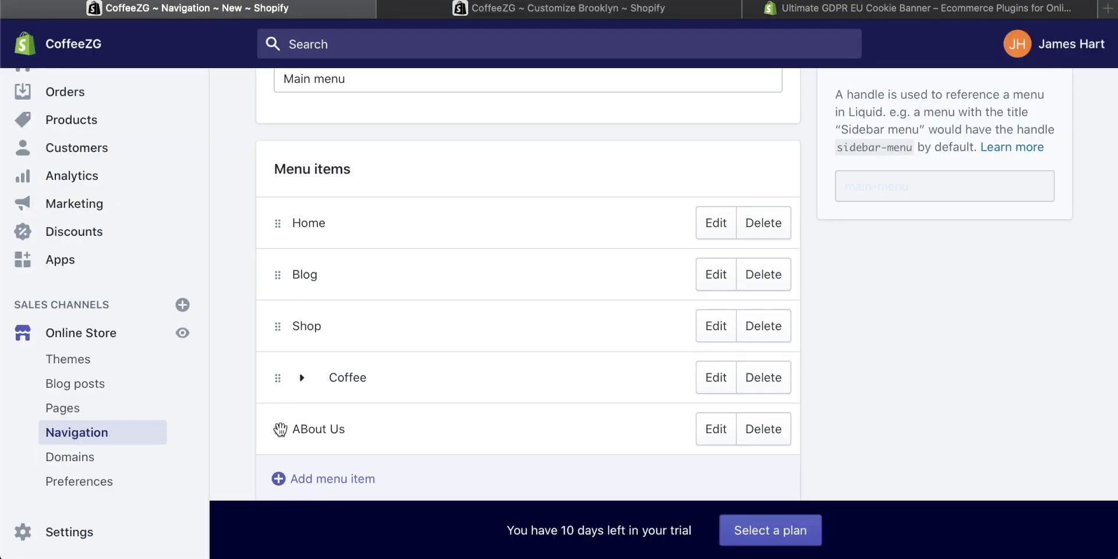
Step: Move the item between Blog and Shop and rename it from 'ABout Us' to 'About Us'
drag(278, 431, 275, 403)
click(714, 432)
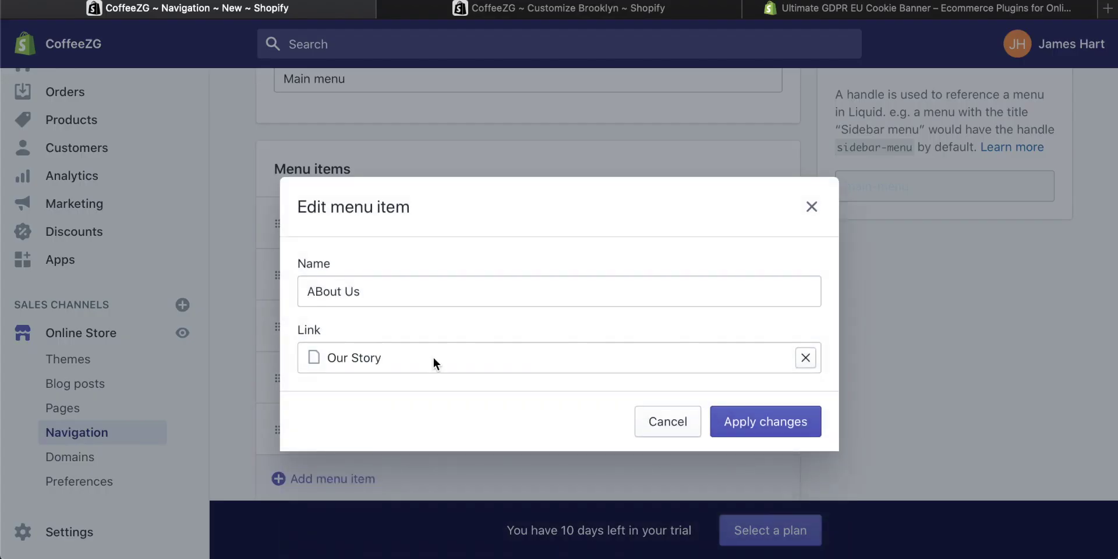
click(321, 291)
key(BackSpace)
text(b)
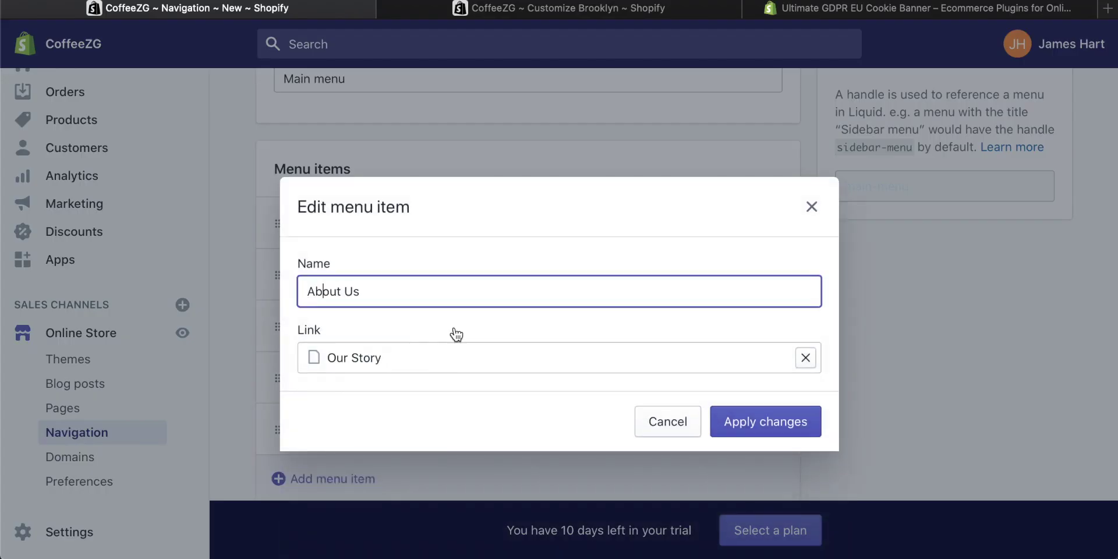
click(783, 423)
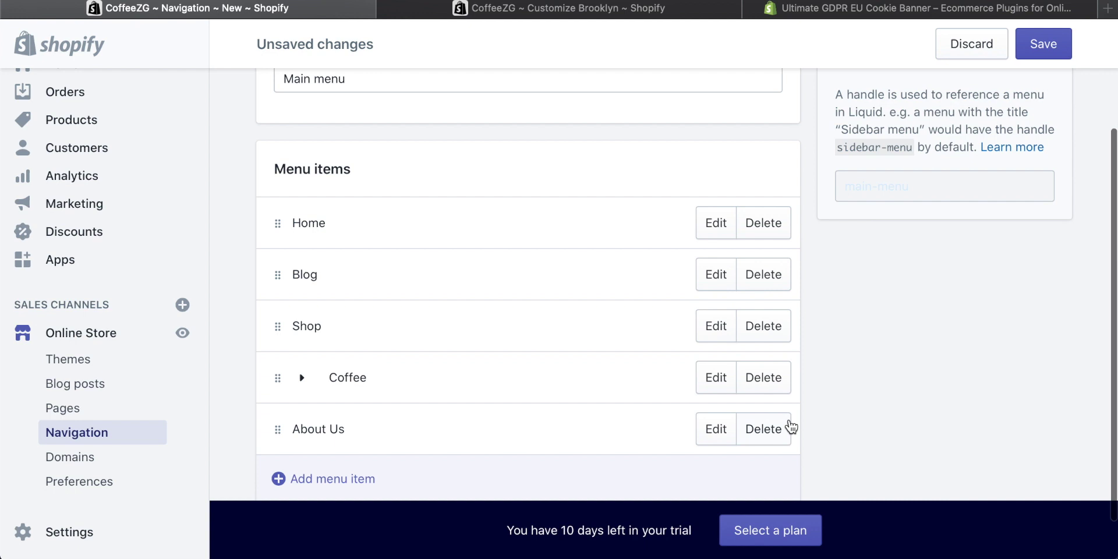